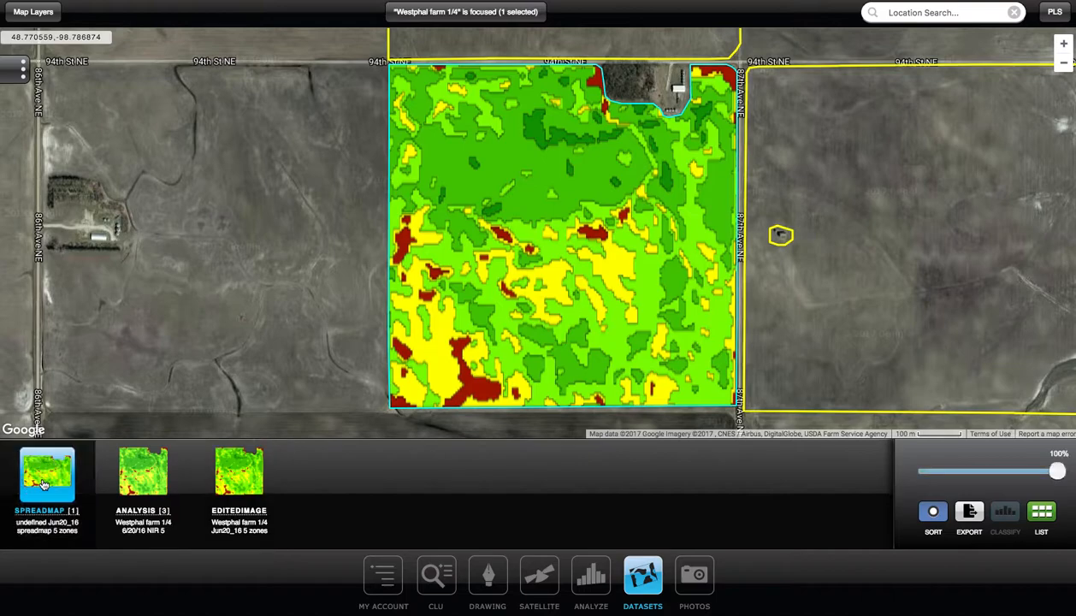
Turn off the spreadmap layer and add the L3226z14multi_Sep06_14 multiband dataset from the dataset list to the tray
{"action": "left_click", "coordinate": [48, 472]}
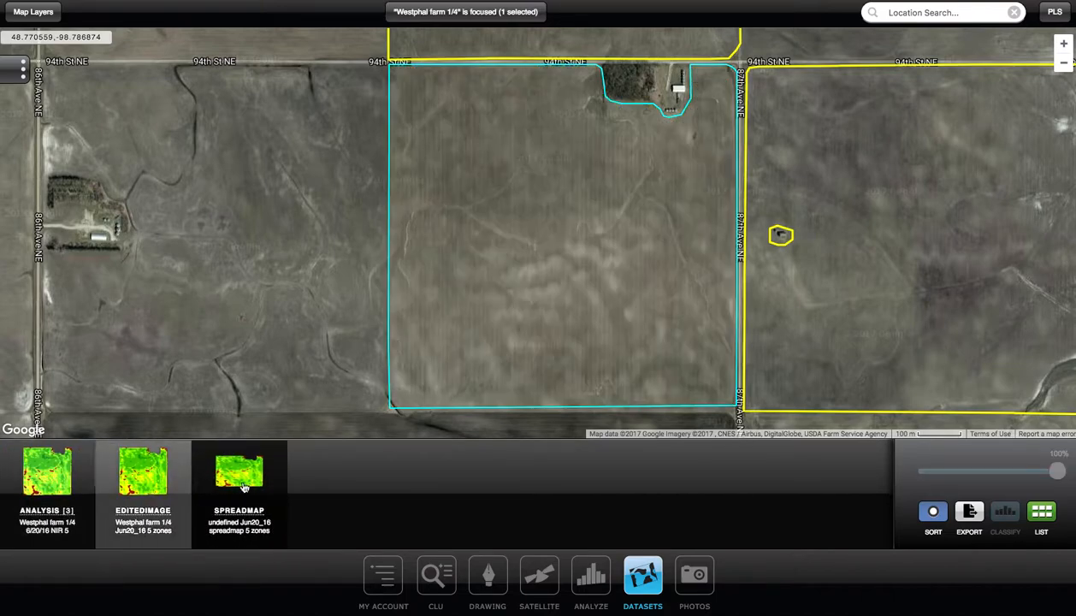
{"action": "left_click", "coordinate": [1041, 511]}
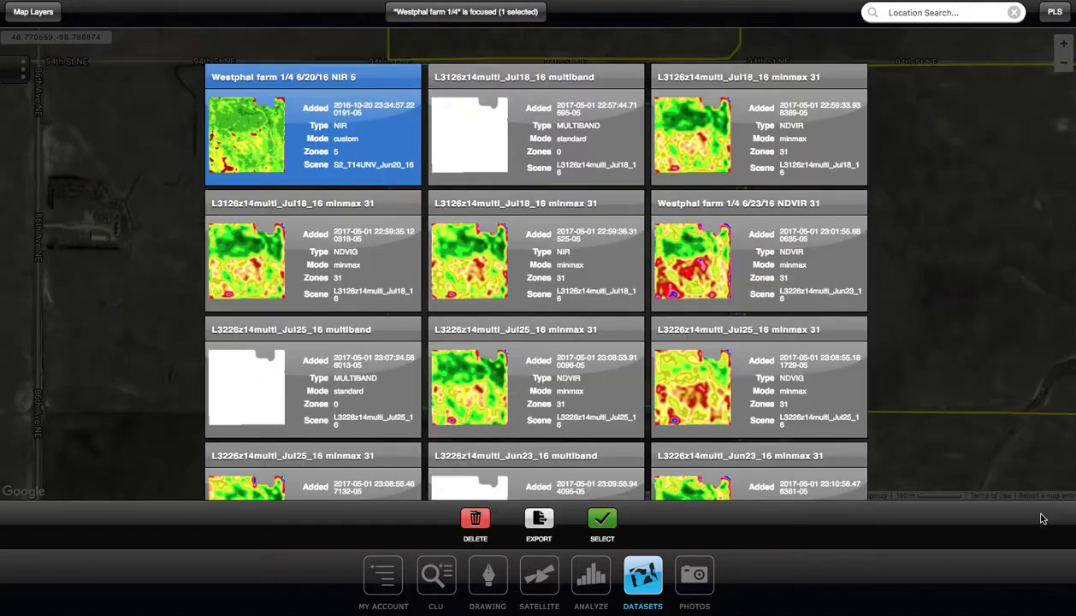
{"action": "scroll", "coordinate": [366, 375], "scroll_direction": "down", "scroll_amount": 5}
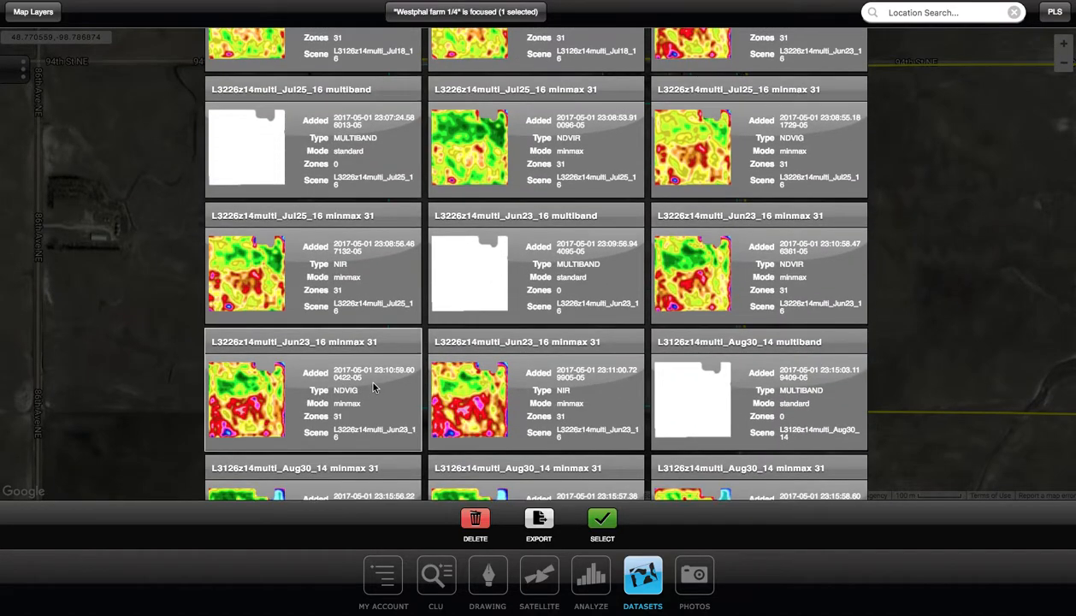
{"action": "scroll", "coordinate": [469, 389], "scroll_direction": "down", "scroll_amount": 10}
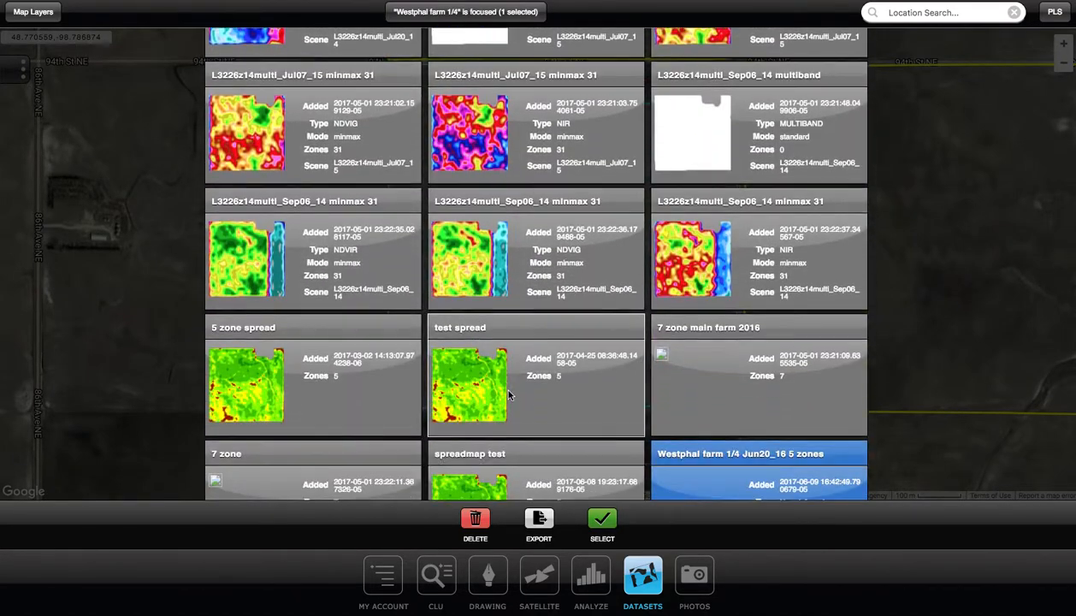
{"action": "scroll", "coordinate": [449, 376], "scroll_direction": "up", "scroll_amount": 4}
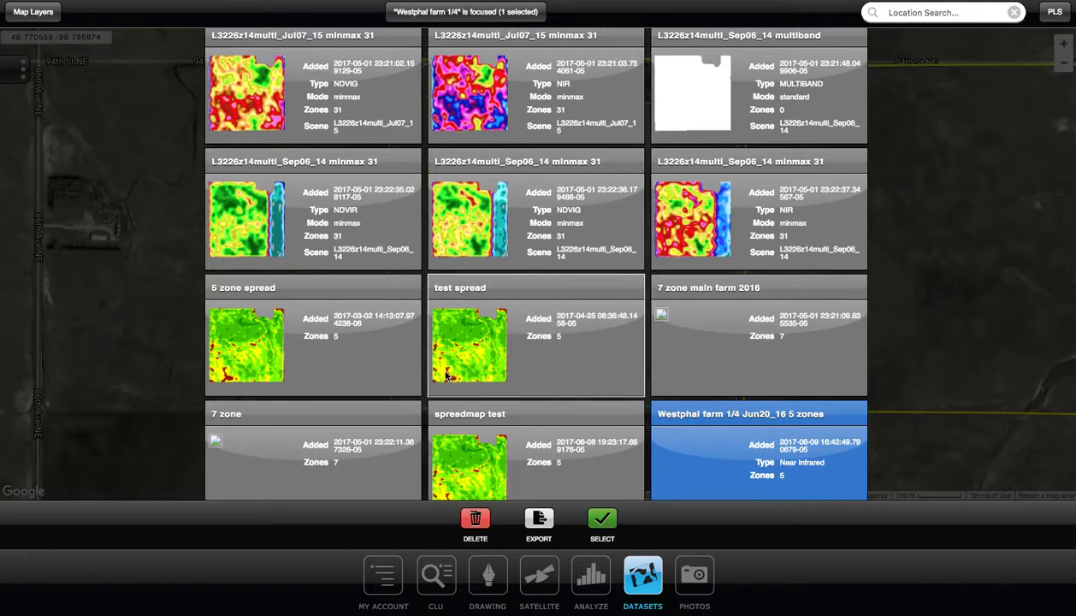
{"action": "scroll", "coordinate": [581, 420], "scroll_direction": "down", "scroll_amount": 4}
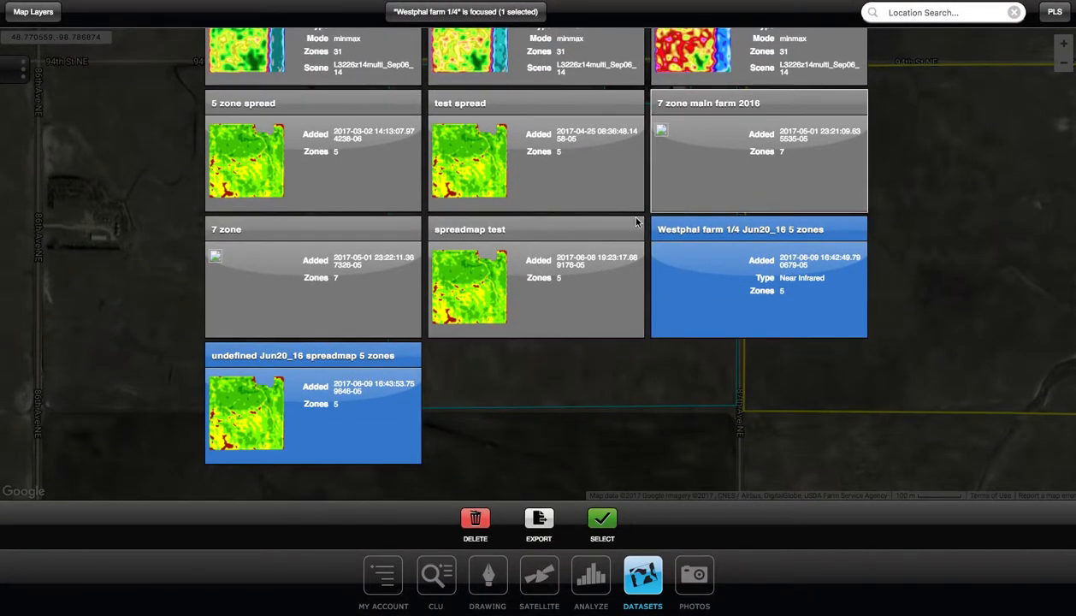
{"action": "scroll", "coordinate": [605, 261], "scroll_direction": "up", "scroll_amount": 8}
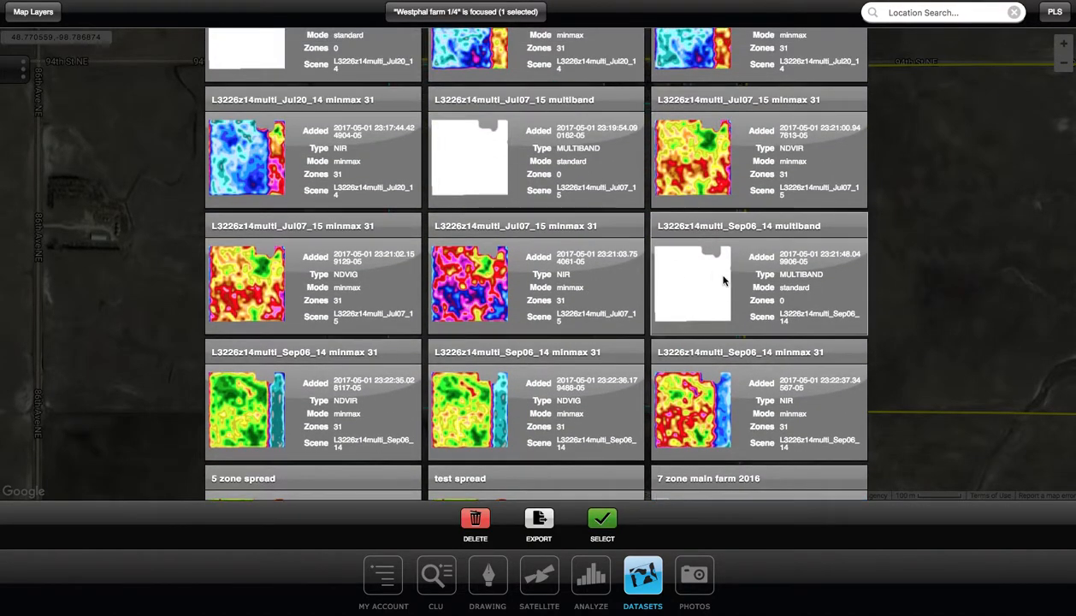
{"action": "left_click", "coordinate": [717, 284]}
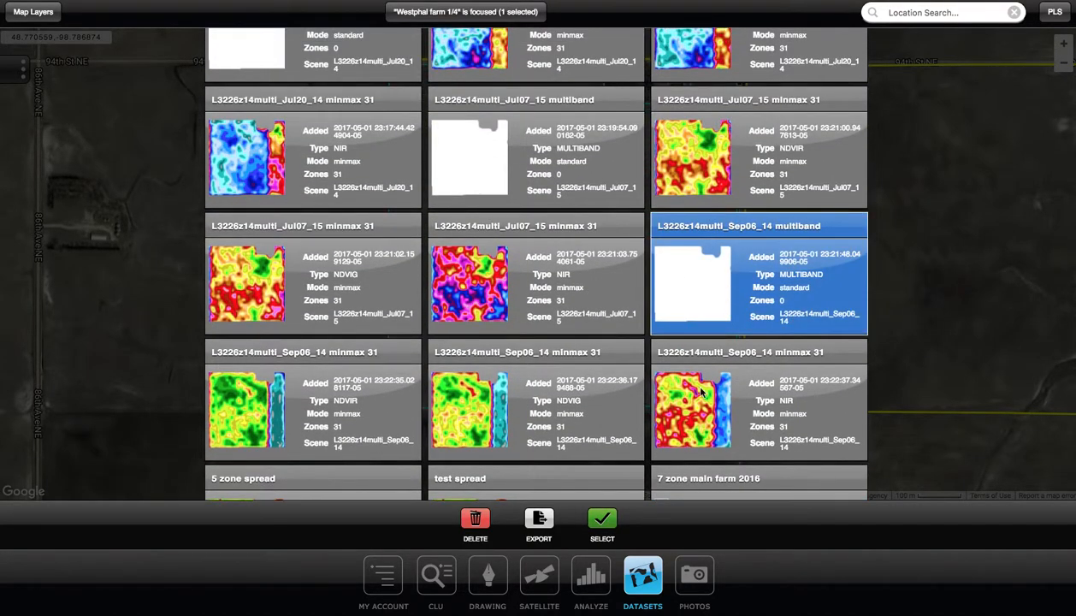
{"action": "left_click", "coordinate": [601, 520]}
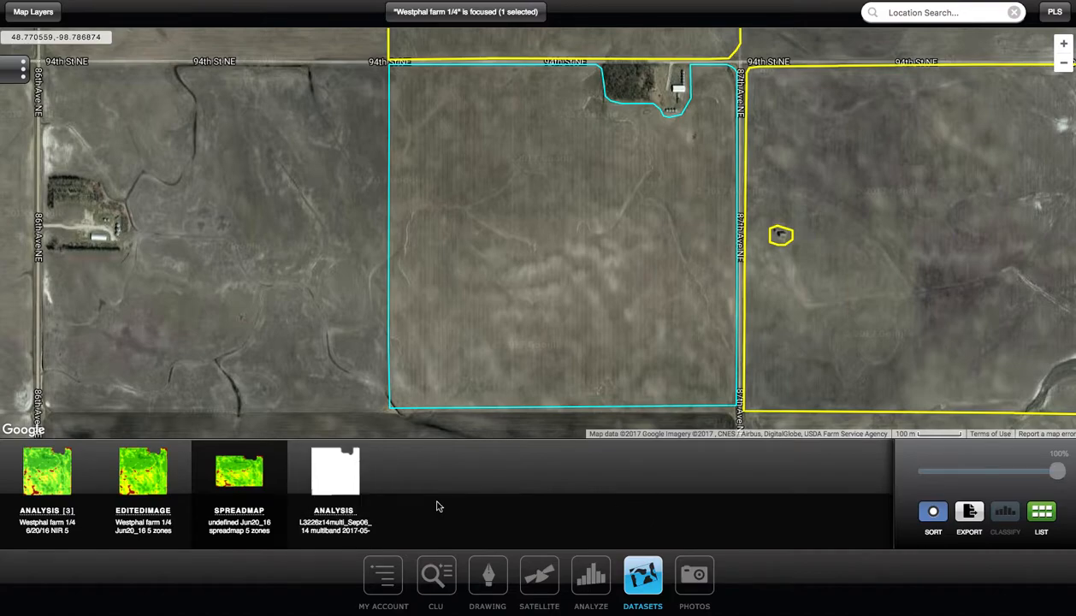
Display the L3226z14multi_Sep06_14 multiband analysis on the field and open its classification tools
{"action": "left_click", "coordinate": [346, 485]}
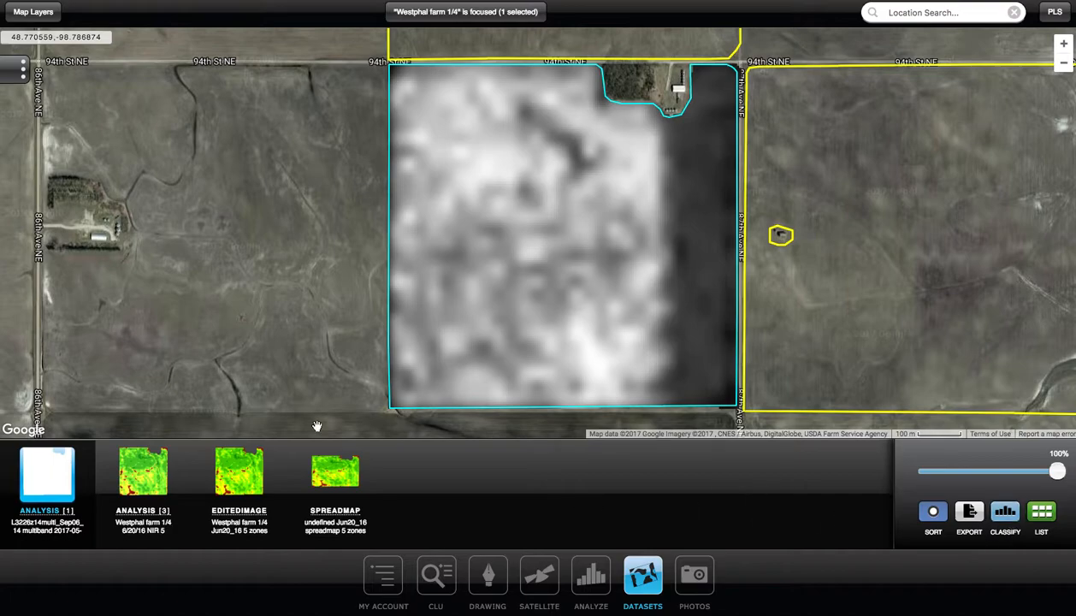
{"action": "left_click", "coordinate": [41, 480]}
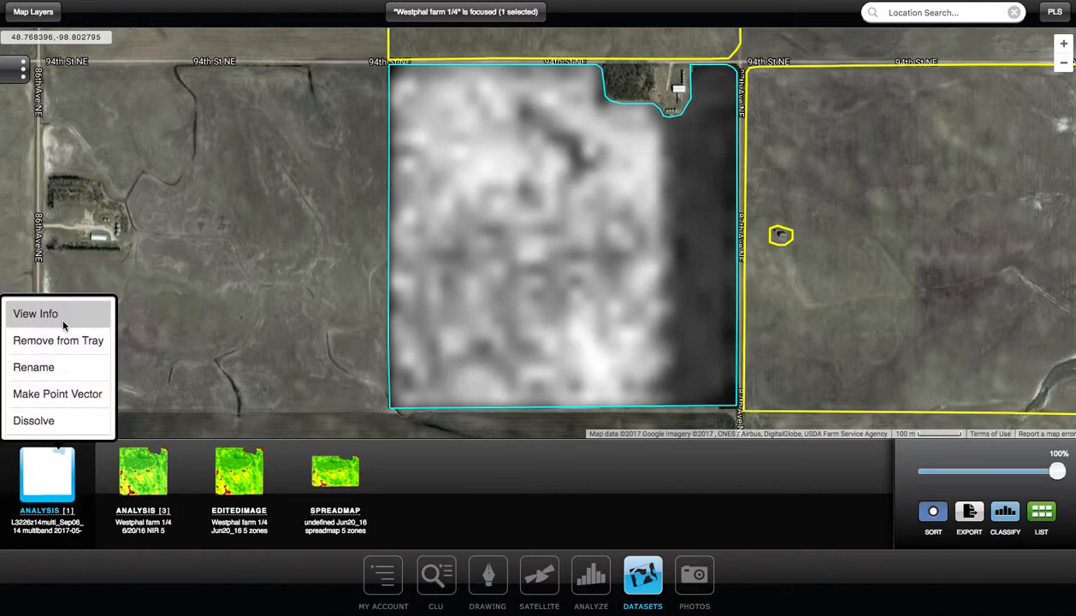
{"action": "left_click", "coordinate": [562, 489]}
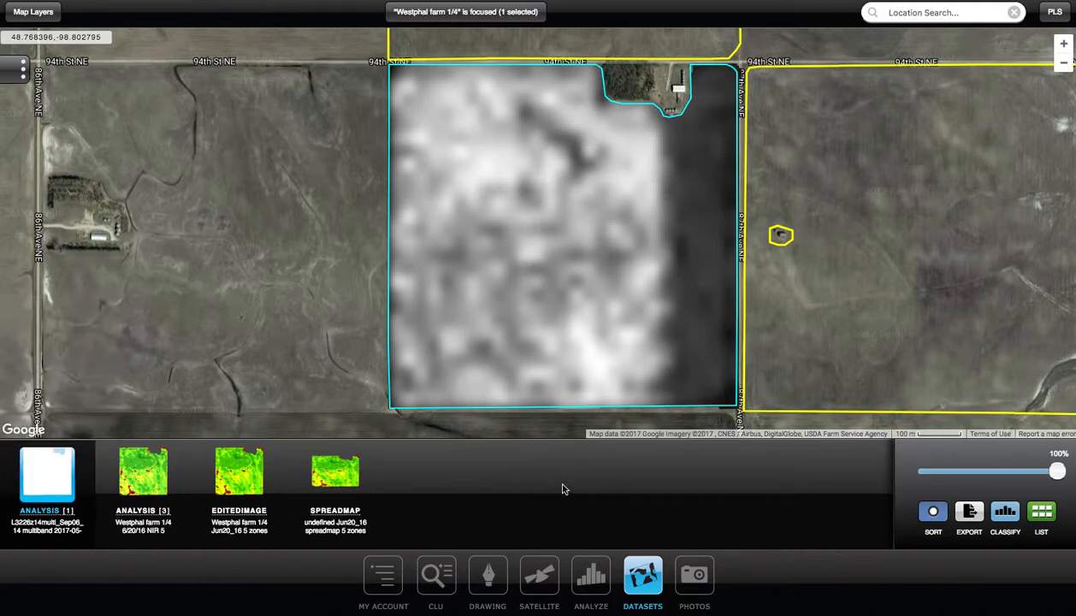
{"action": "left_click", "coordinate": [1005, 511]}
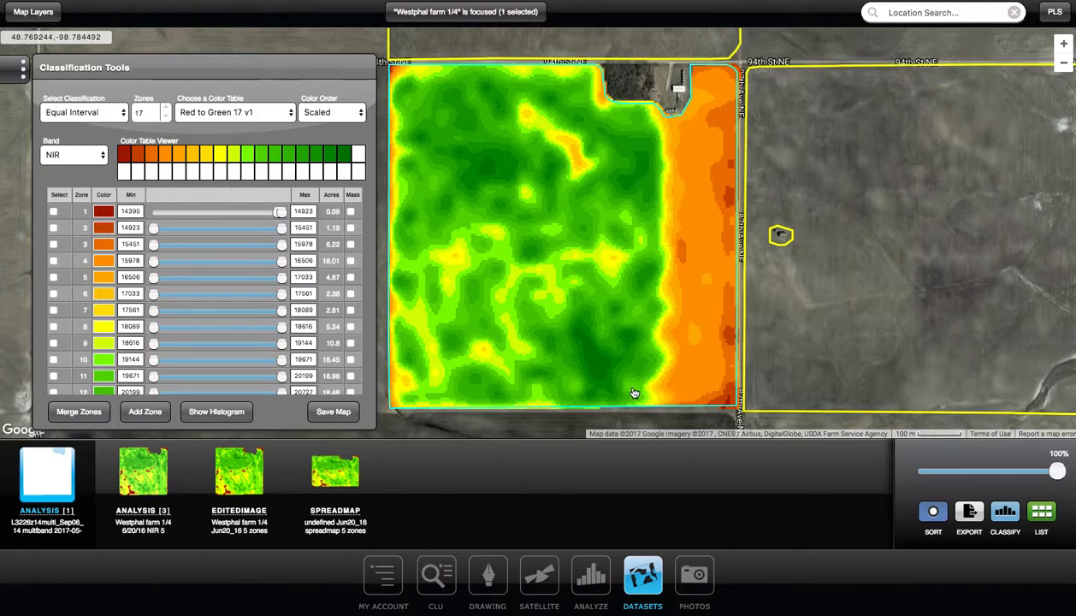
Merge zones 1 through 6 of the NIR classification into a single zone
{"action": "left_click", "coordinate": [53, 211]}
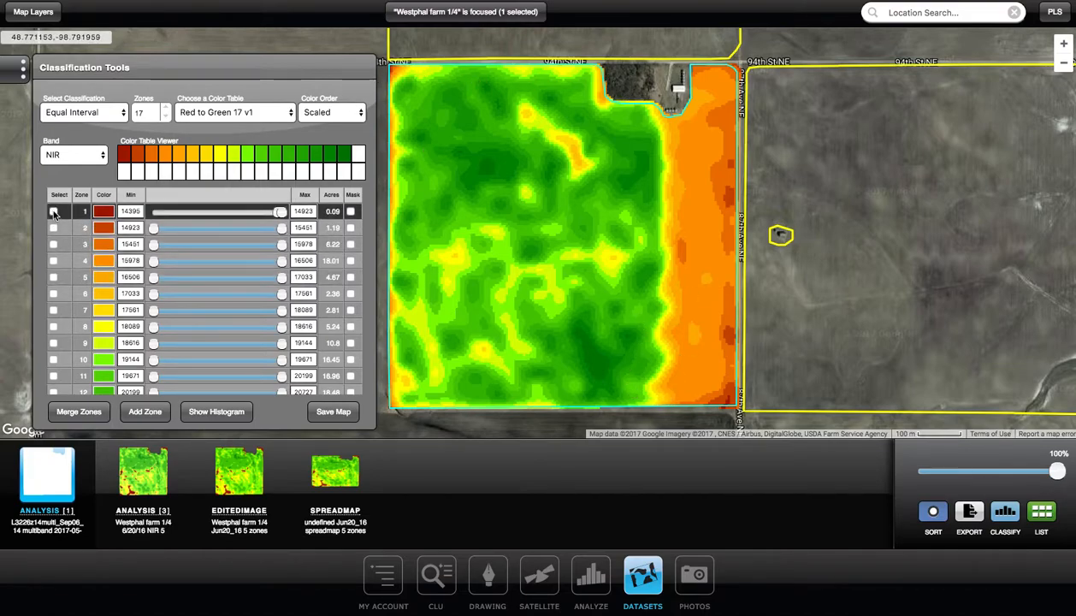
{"action": "left_click", "coordinate": [53, 243]}
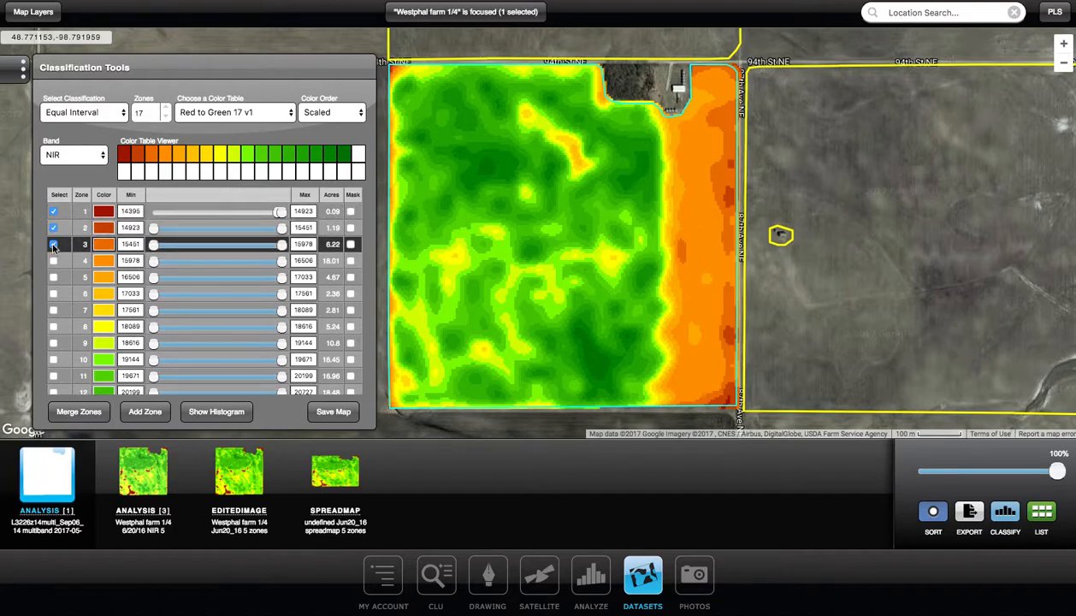
{"action": "left_click", "coordinate": [53, 260]}
{"action": "left_click", "coordinate": [53, 277]}
{"action": "left_click", "coordinate": [53, 293]}
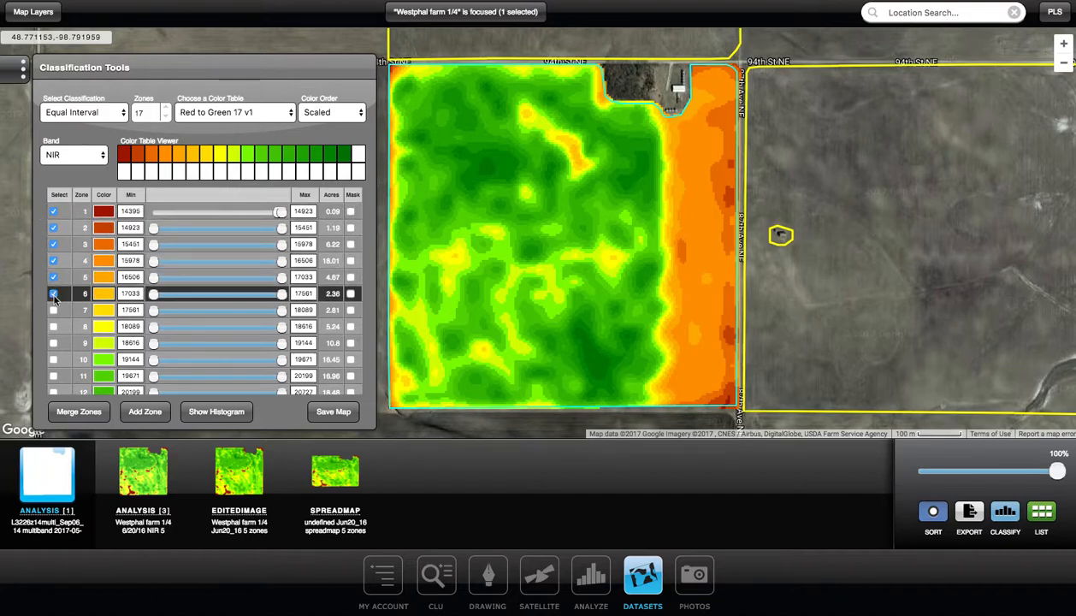
{"action": "left_click", "coordinate": [53, 310]}
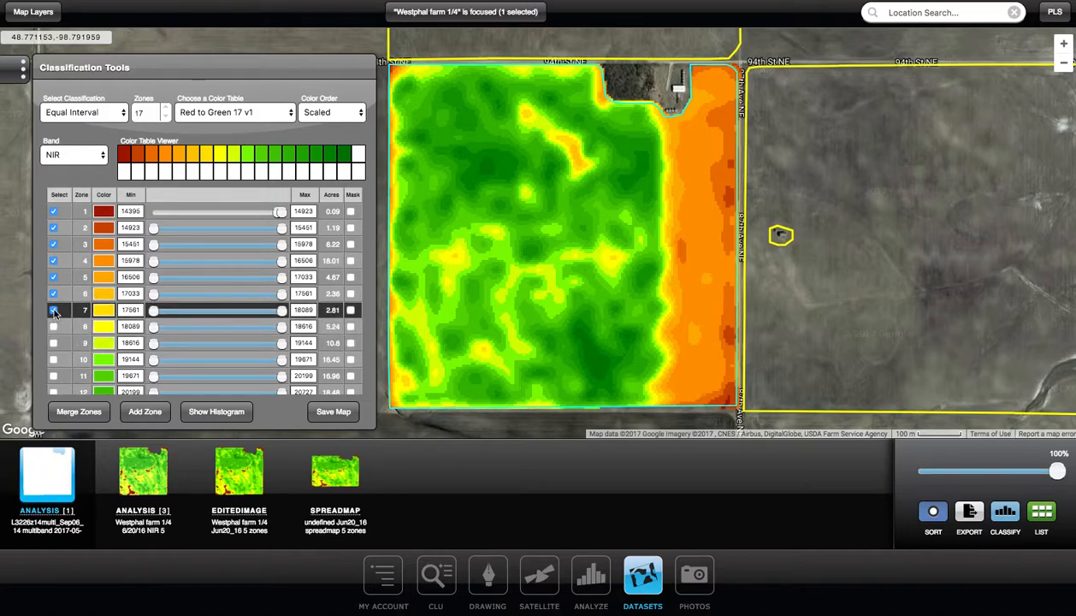
{"action": "left_click", "coordinate": [53, 309]}
{"action": "left_click", "coordinate": [79, 413]}
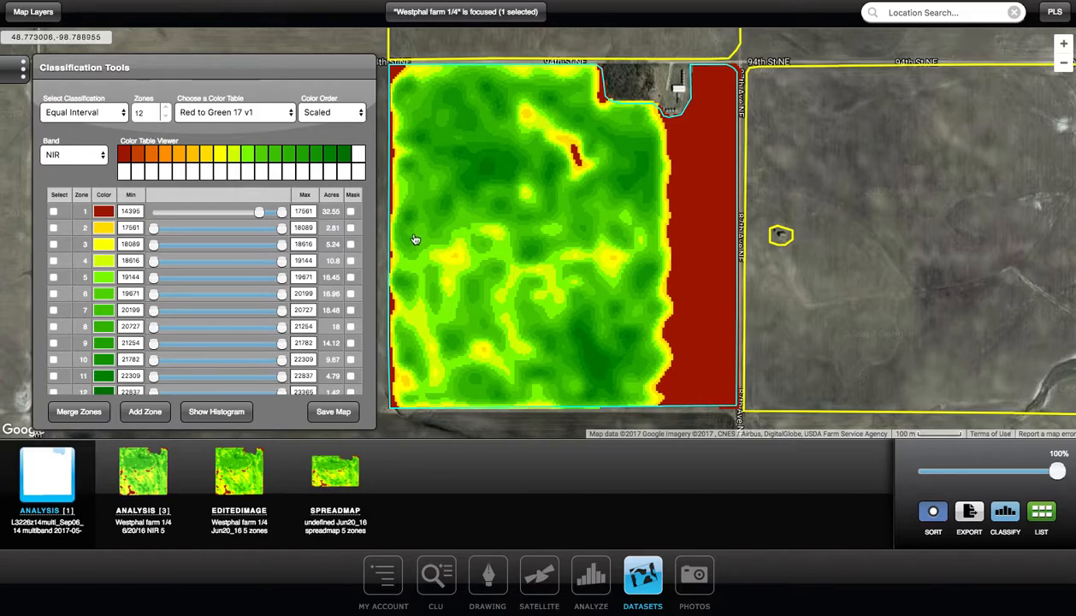
Merge the four highest zones, 9 through 12, into a single zone
{"action": "scroll", "coordinate": [83, 360], "scroll_direction": "down", "scroll_amount": 1}
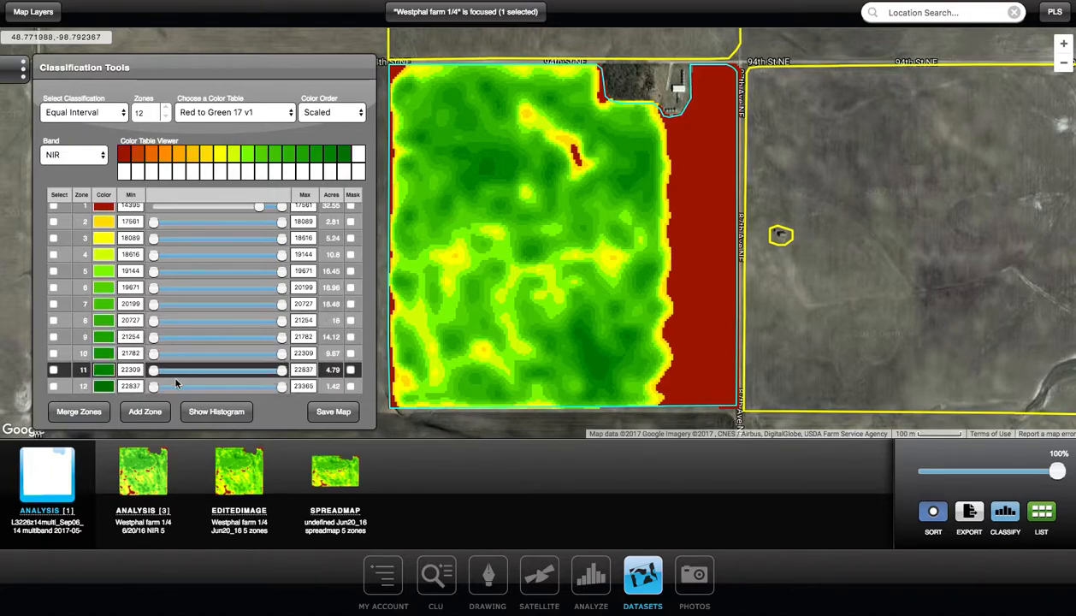
{"action": "left_click", "coordinate": [53, 386]}
{"action": "left_click", "coordinate": [53, 369]}
{"action": "left_click", "coordinate": [53, 352]}
{"action": "left_click", "coordinate": [53, 336]}
{"action": "left_click", "coordinate": [72, 410]}
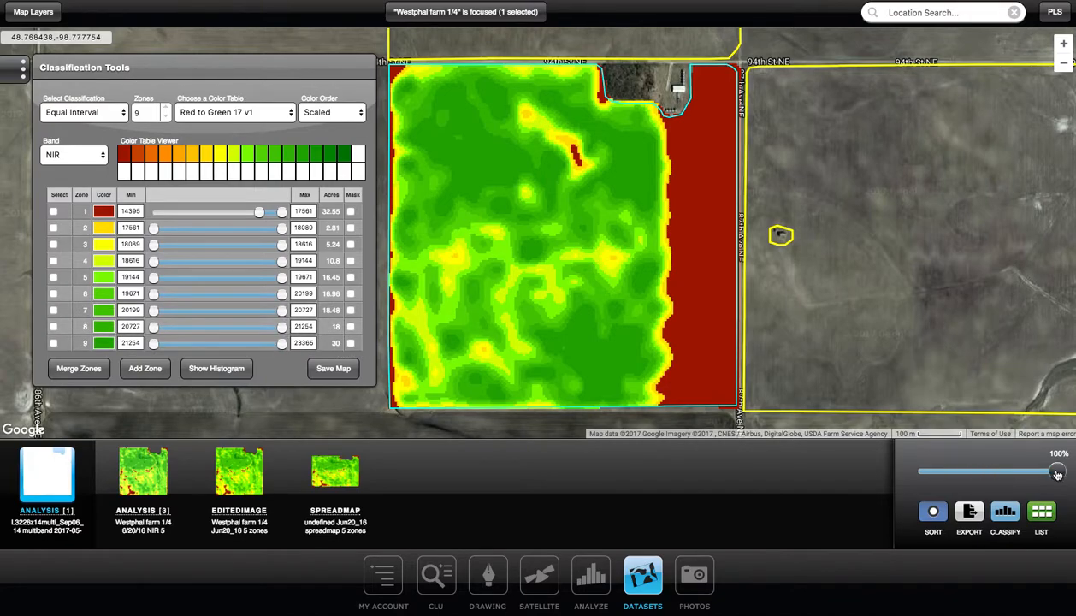
{"action": "mouse_move", "coordinate": [1055, 472]}
{"action": "left_mouse_down"}
{"action": "mouse_move", "coordinate": [893, 477]}
{"action": "mouse_move", "coordinate": [1062, 477]}
{"action": "left_mouse_up"}
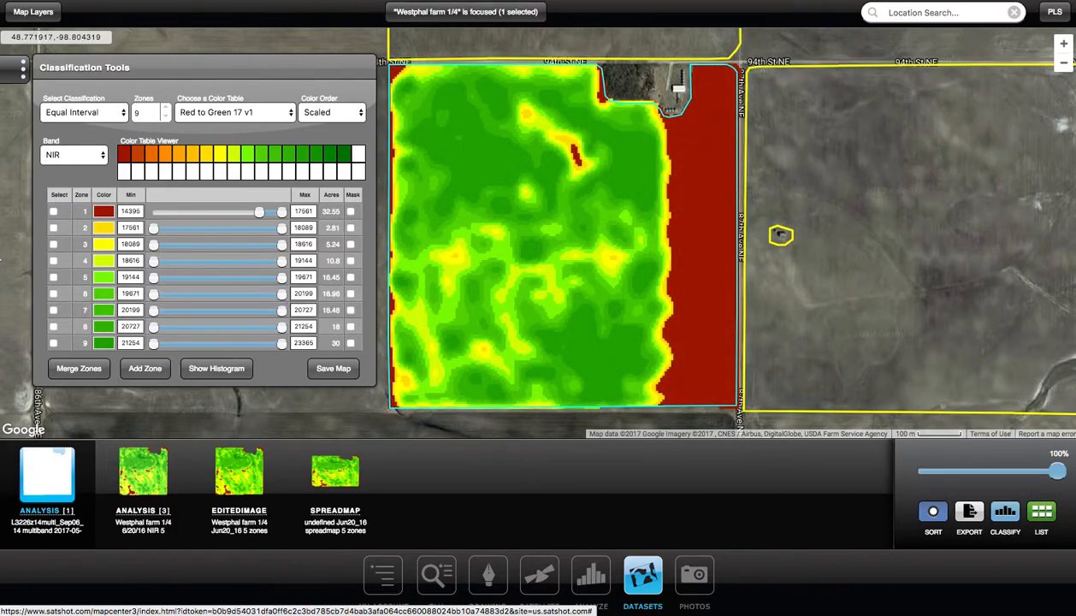
Merge zones 2, 3 and 4 into a single yellow zone
{"action": "left_click", "coordinate": [54, 228]}
{"action": "left_click", "coordinate": [53, 243]}
{"action": "left_click", "coordinate": [53, 260]}
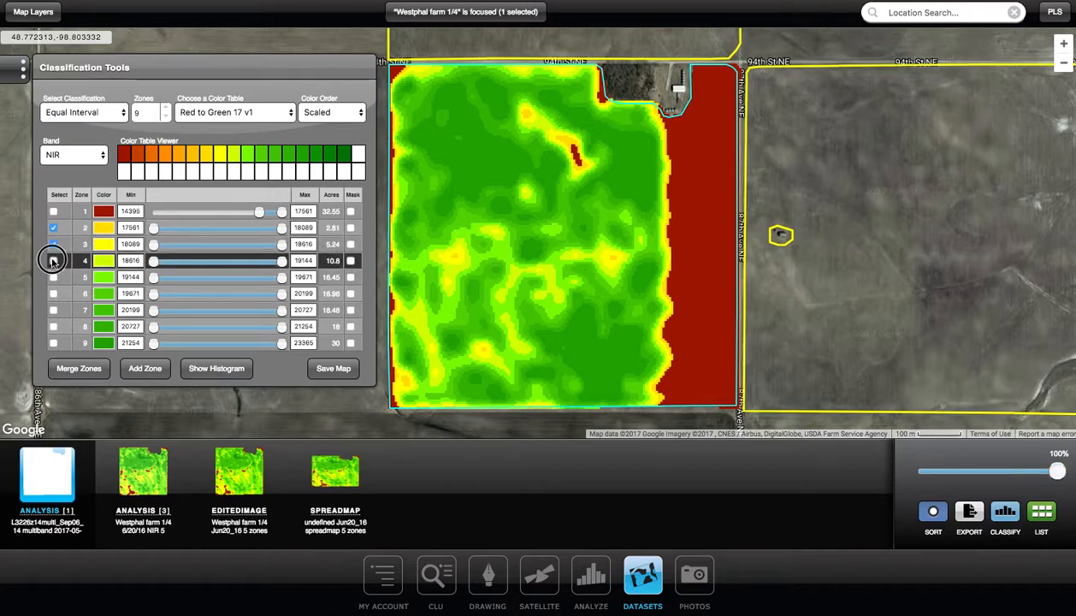
{"action": "left_click", "coordinate": [78, 368]}
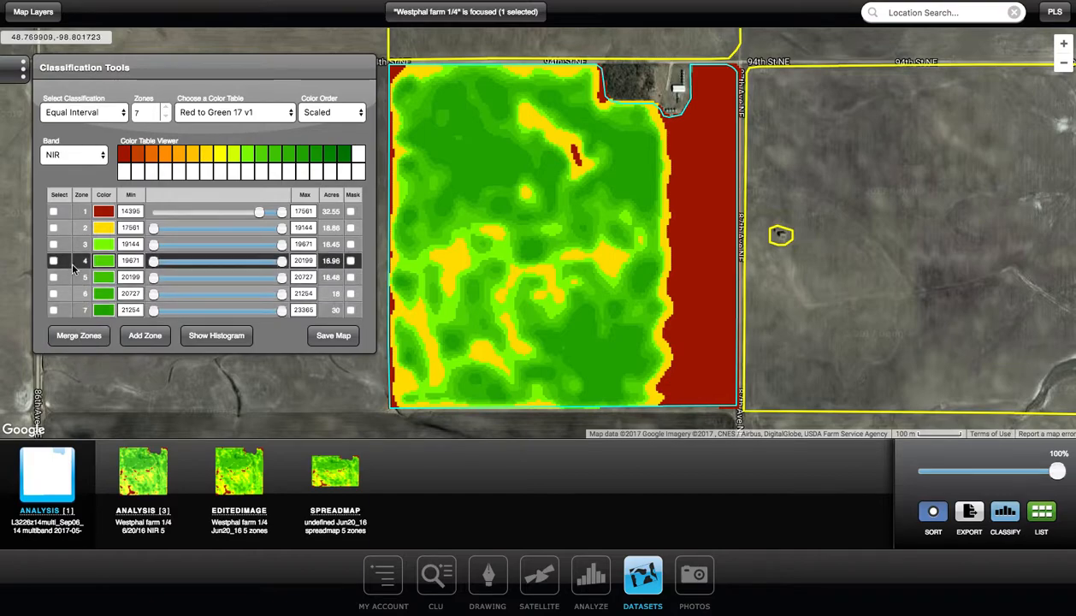
Merge zones 3 and 4 into a single light green zone
{"action": "left_click", "coordinate": [53, 244]}
{"action": "left_click", "coordinate": [53, 260]}
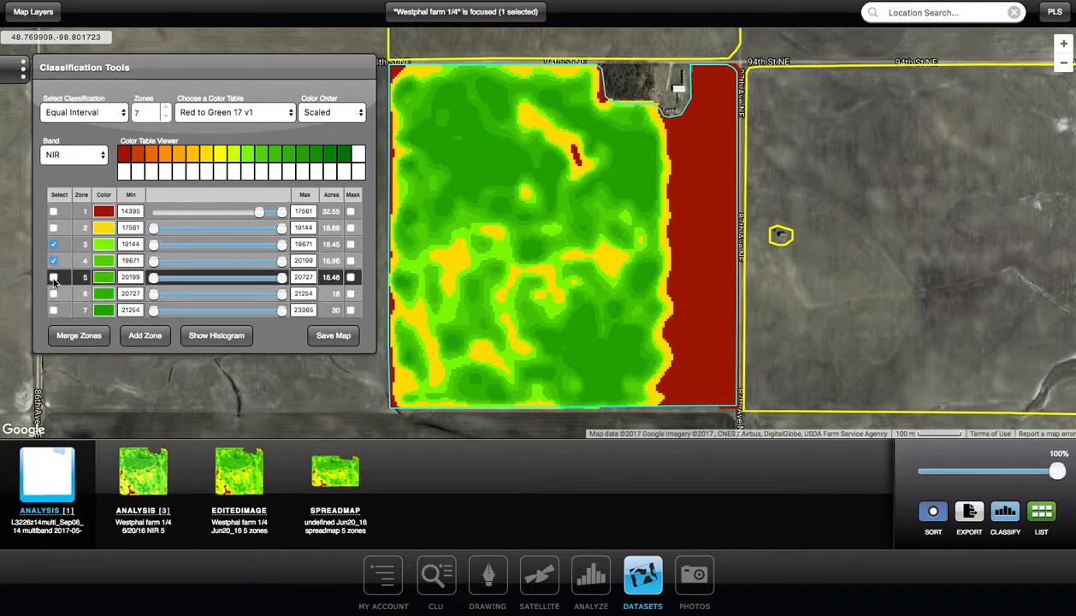
{"action": "left_click", "coordinate": [76, 335]}
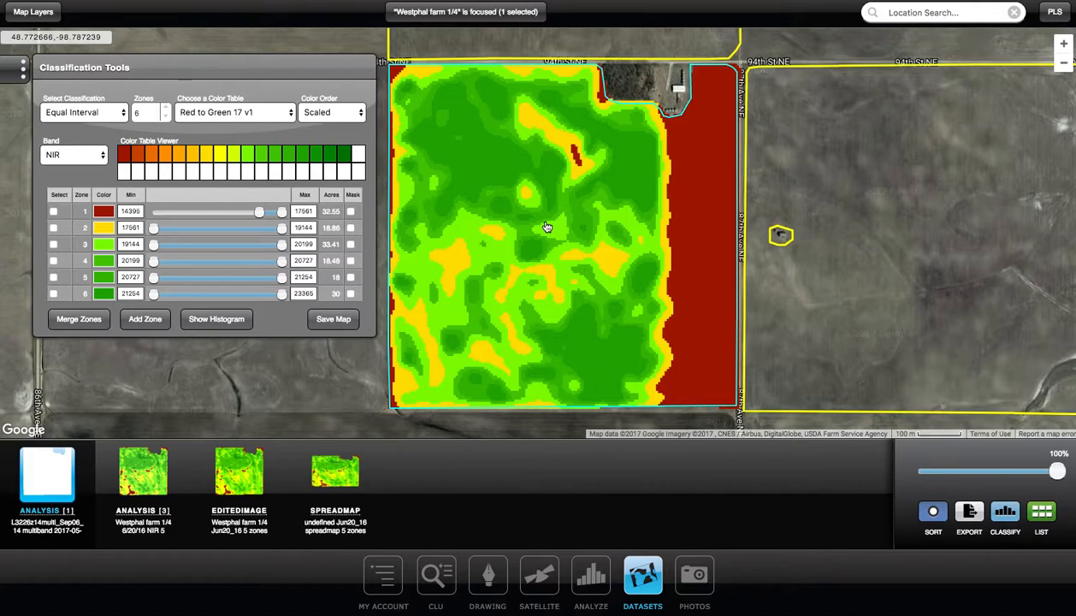
Add a seventh zone at the high end of the classification
{"action": "left_click", "coordinate": [141, 323]}
{"action": "left_click", "coordinate": [143, 320]}
{"action": "left_click", "coordinate": [146, 327]}
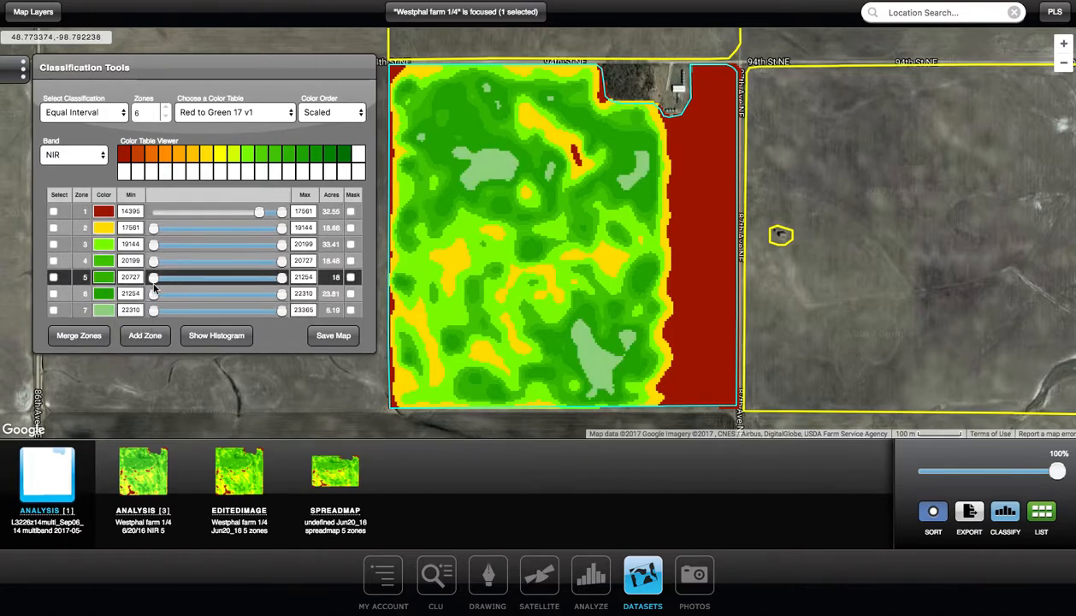
Show the zone histogram, examine the acres of its bars, and hide it again
{"action": "left_click", "coordinate": [218, 337]}
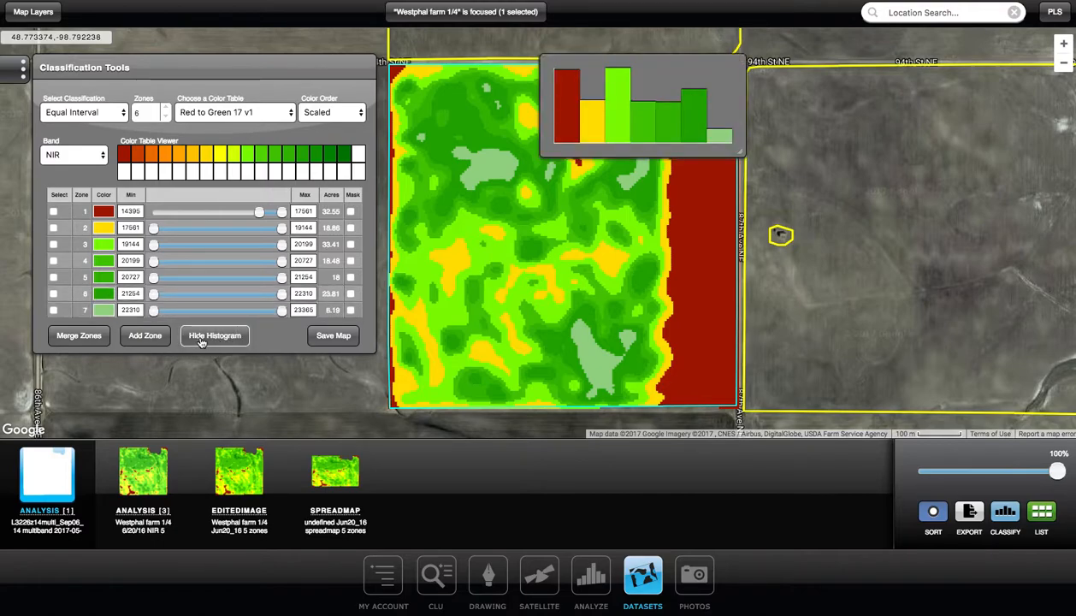
{"action": "mouse_move", "coordinate": [599, 125]}
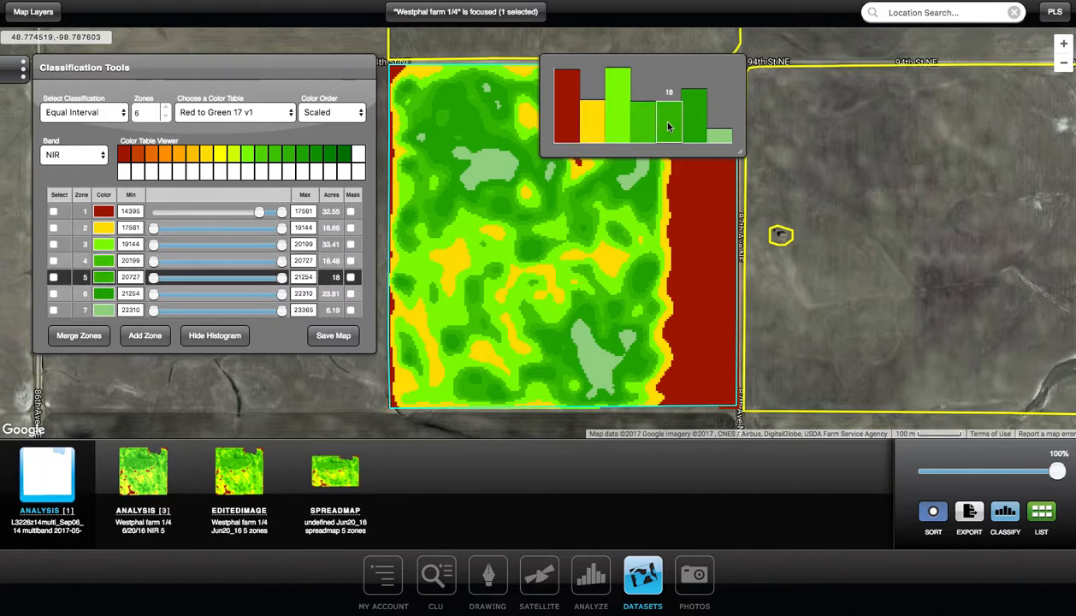
{"action": "mouse_move", "coordinate": [672, 139]}
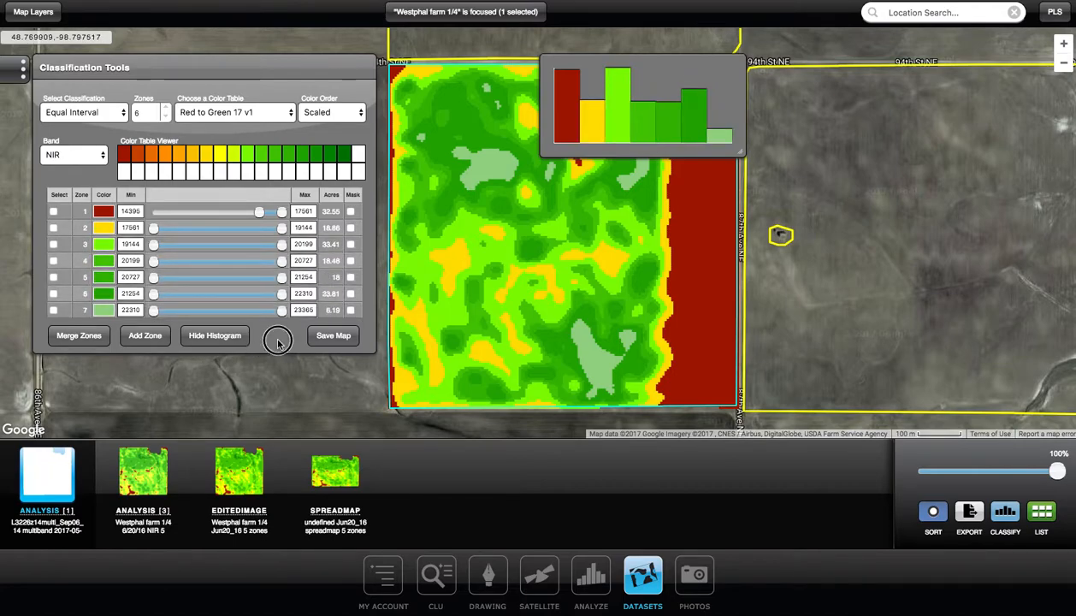
{"action": "left_click", "coordinate": [218, 337]}
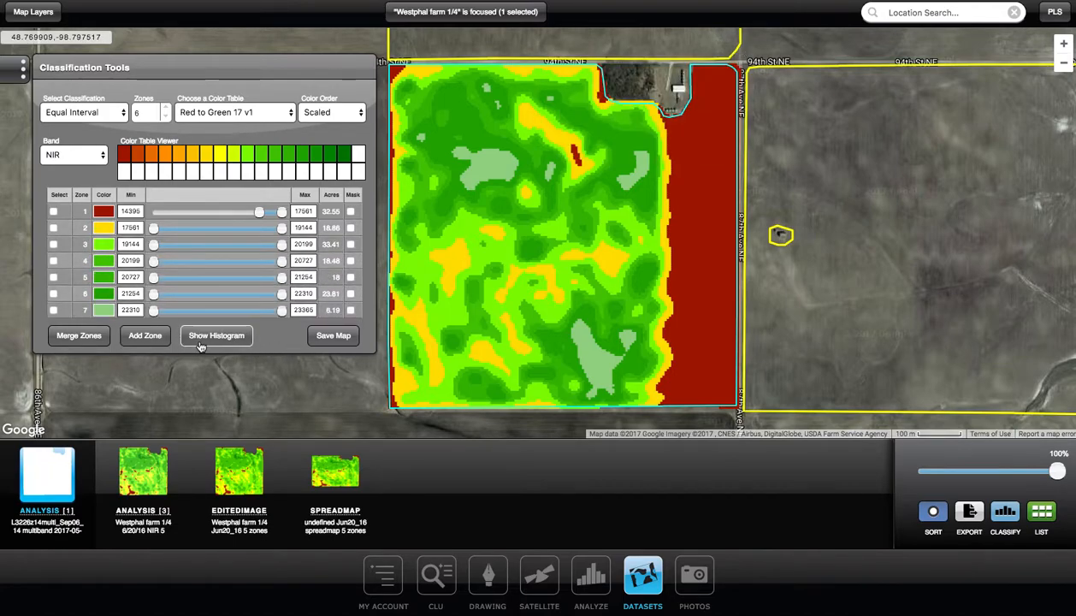
Lower the upper limit of zone 2 to 19030 and mask zone 1 out of the map
{"action": "left_click_drag", "start_coordinate": [283, 231], "coordinate": [275, 233]}
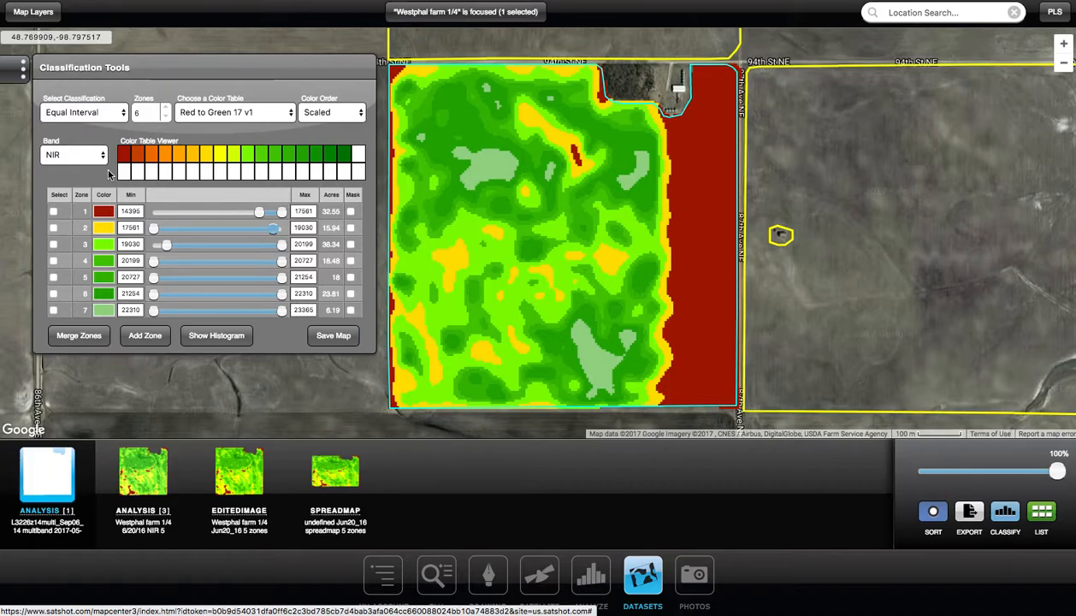
{"action": "left_click", "coordinate": [351, 212]}
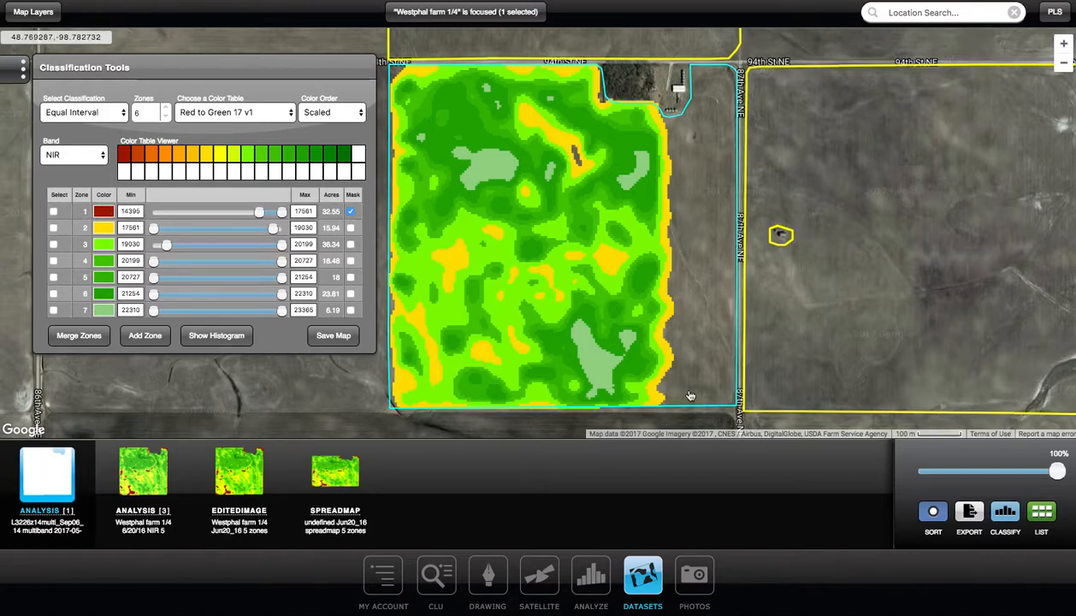
Try masking zones 7 and 4, and clear both masks again
{"action": "left_click", "coordinate": [351, 311]}
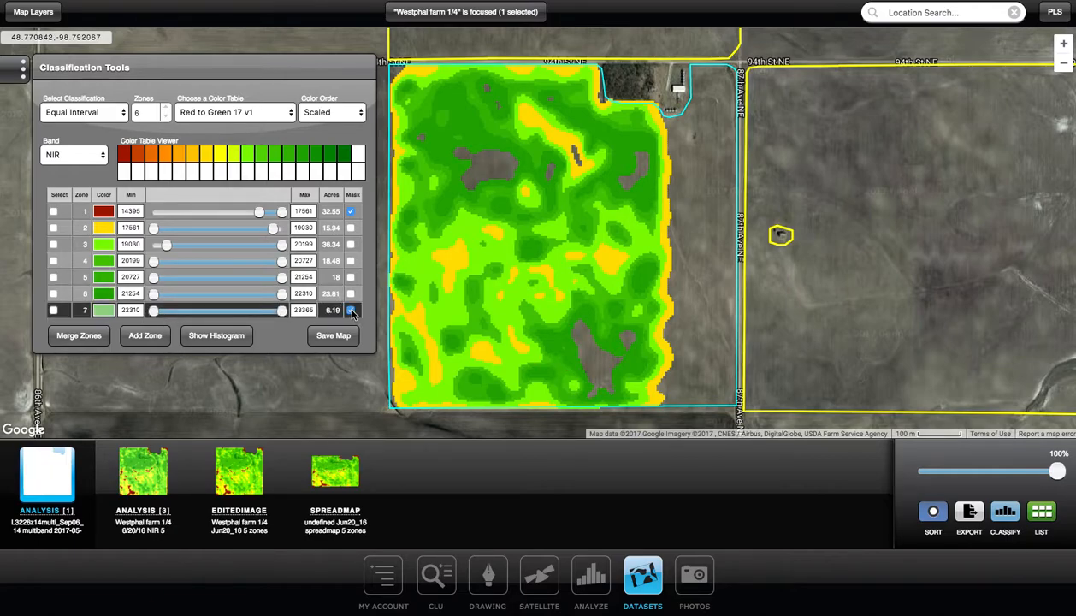
{"action": "left_click", "coordinate": [350, 261]}
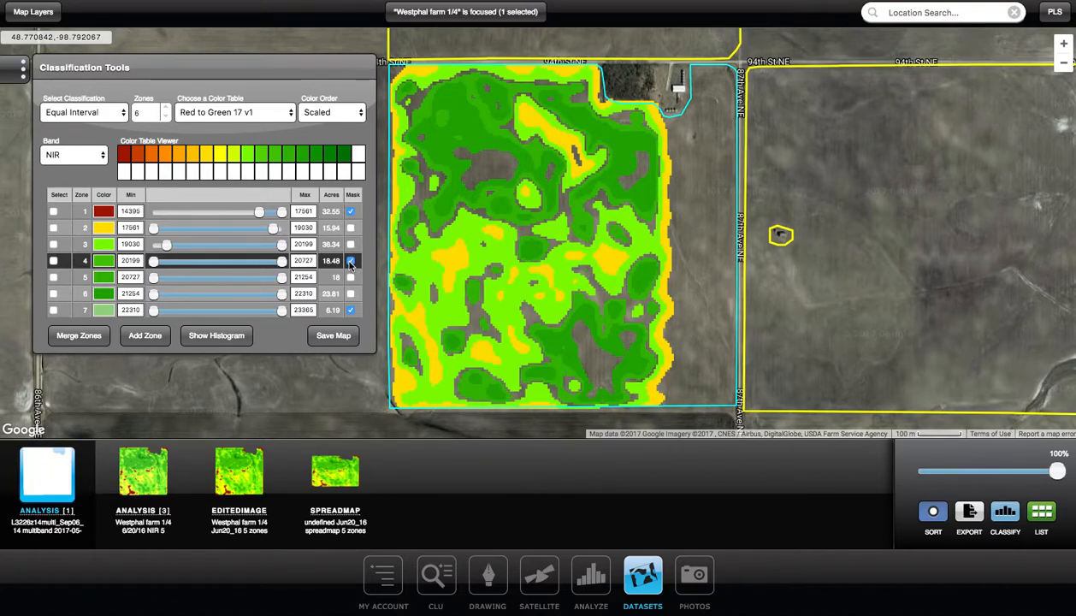
{"action": "left_click", "coordinate": [350, 261]}
{"action": "left_click", "coordinate": [351, 311]}
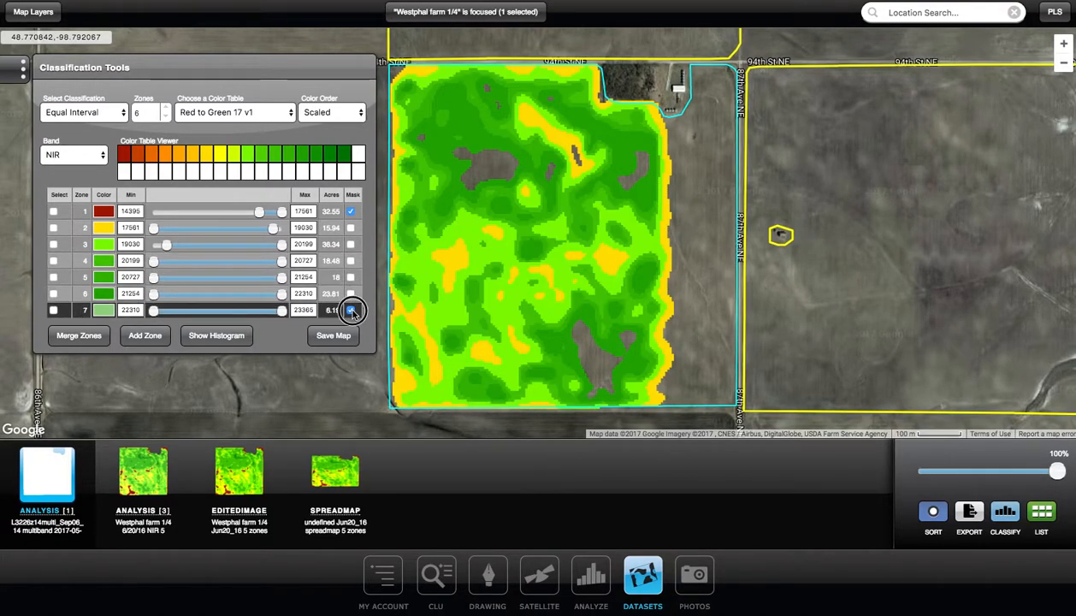
Clear the masks from zones 7 and 1
{"action": "left_click", "coordinate": [351, 311]}
{"action": "left_click", "coordinate": [351, 212]}
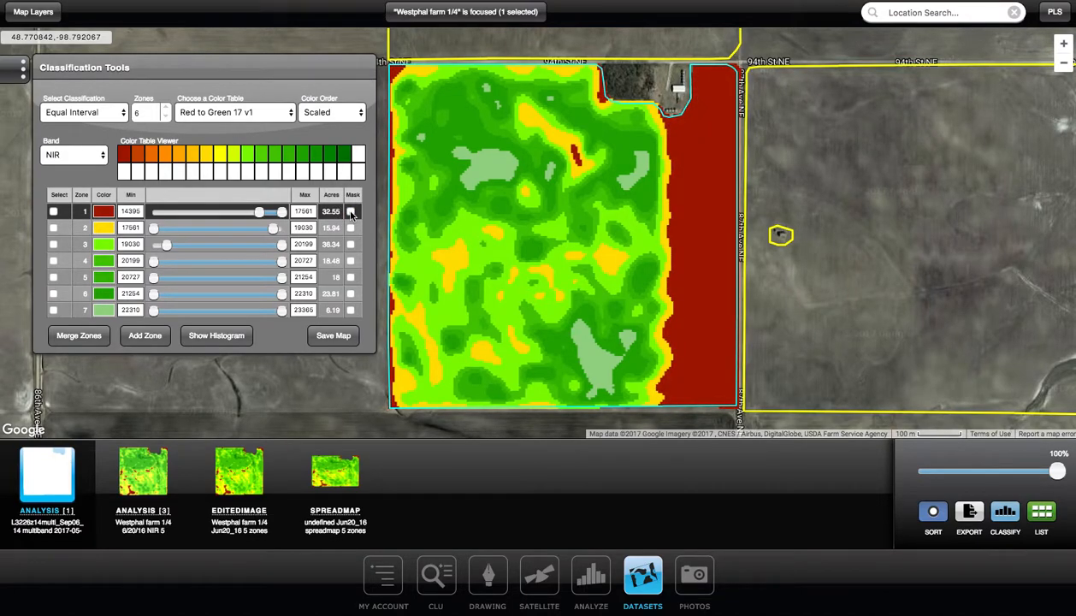
Preview the classification in the NDVI-RedEdge, NDVI-Red and NDVI-Green bands, and set the band back to NIR
{"action": "left_click", "coordinate": [92, 158]}
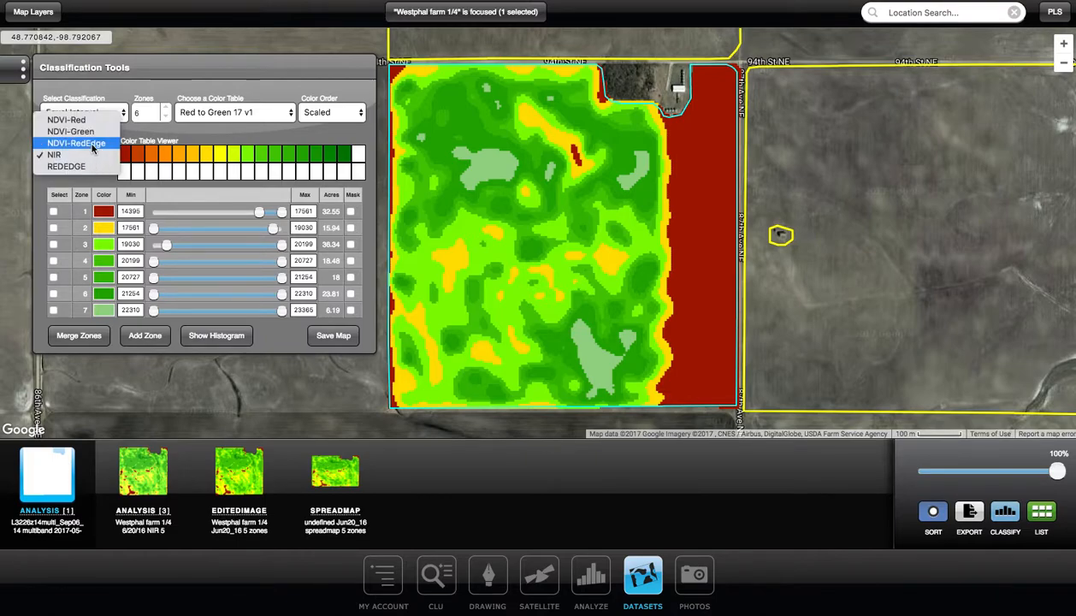
{"action": "left_click", "coordinate": [93, 143]}
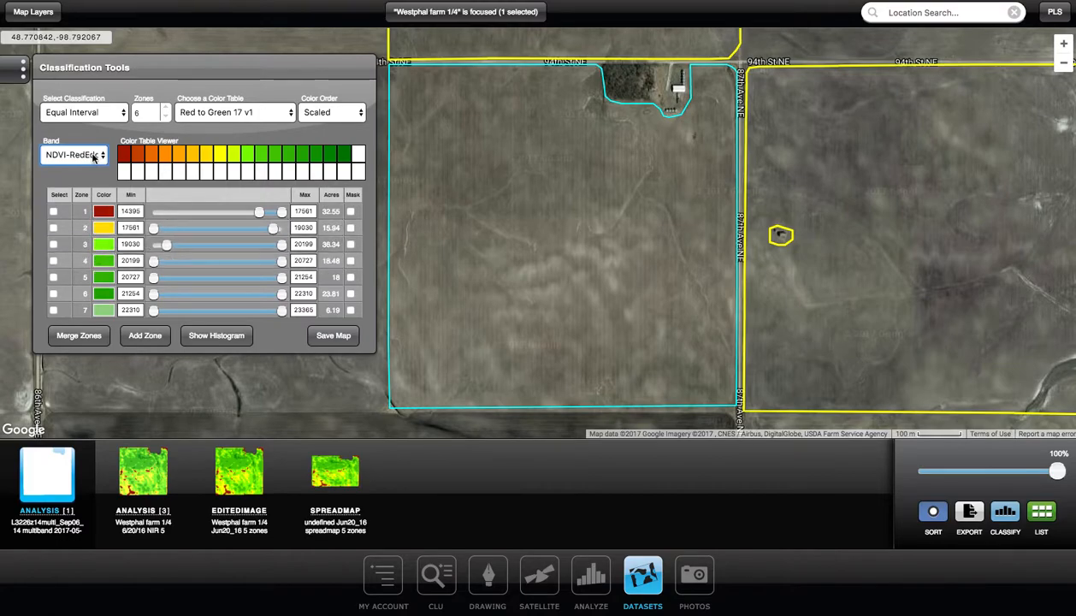
{"action": "left_click", "coordinate": [89, 157]}
{"action": "left_click", "coordinate": [84, 133]}
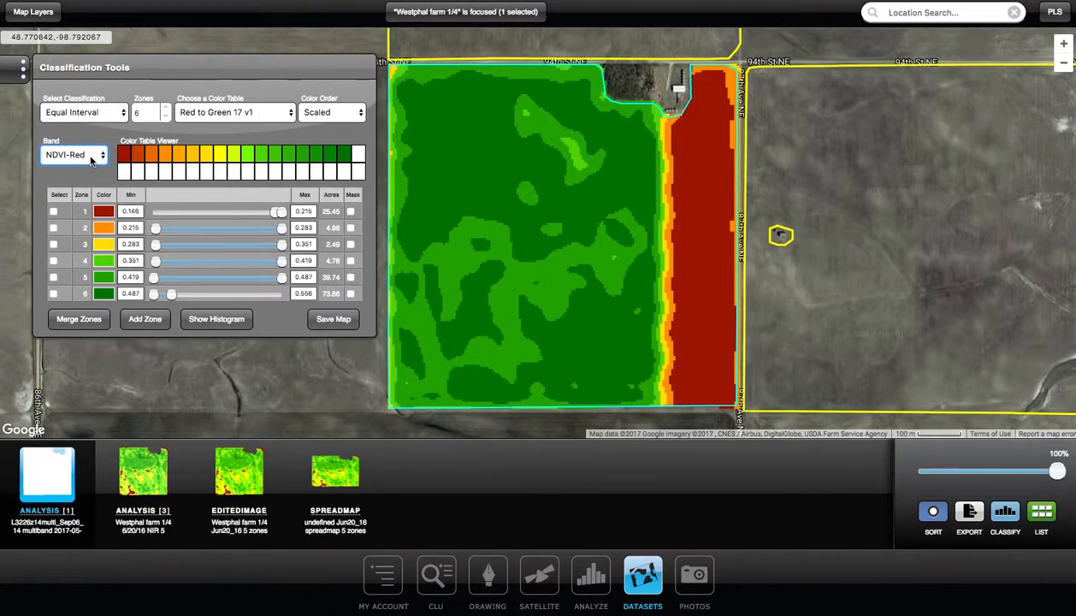
{"action": "left_click", "coordinate": [91, 167]}
{"action": "left_click", "coordinate": [90, 168]}
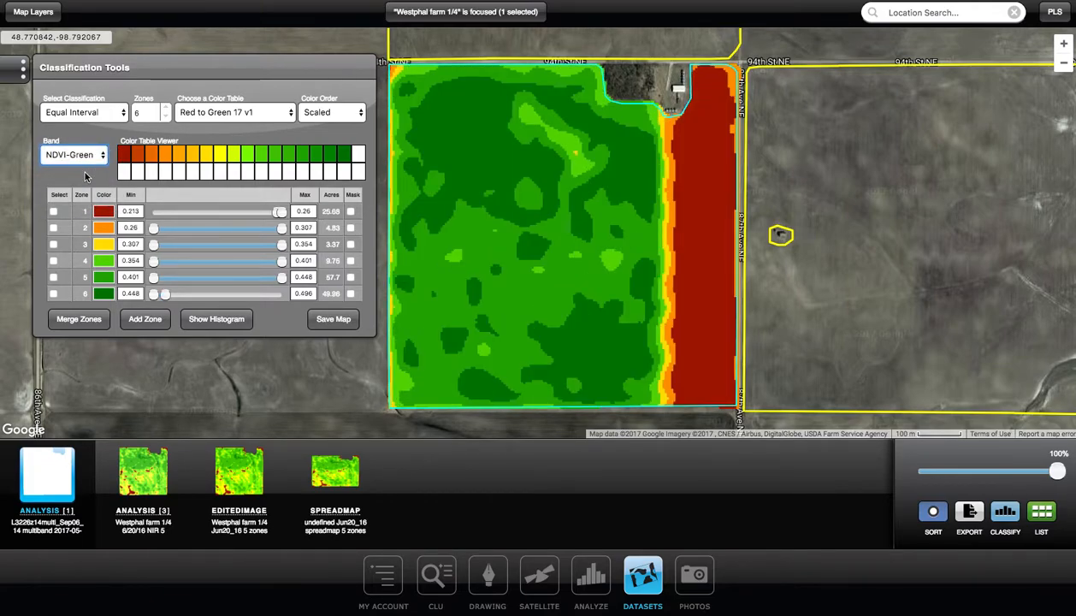
{"action": "left_click", "coordinate": [91, 157]}
{"action": "left_click", "coordinate": [81, 175]}
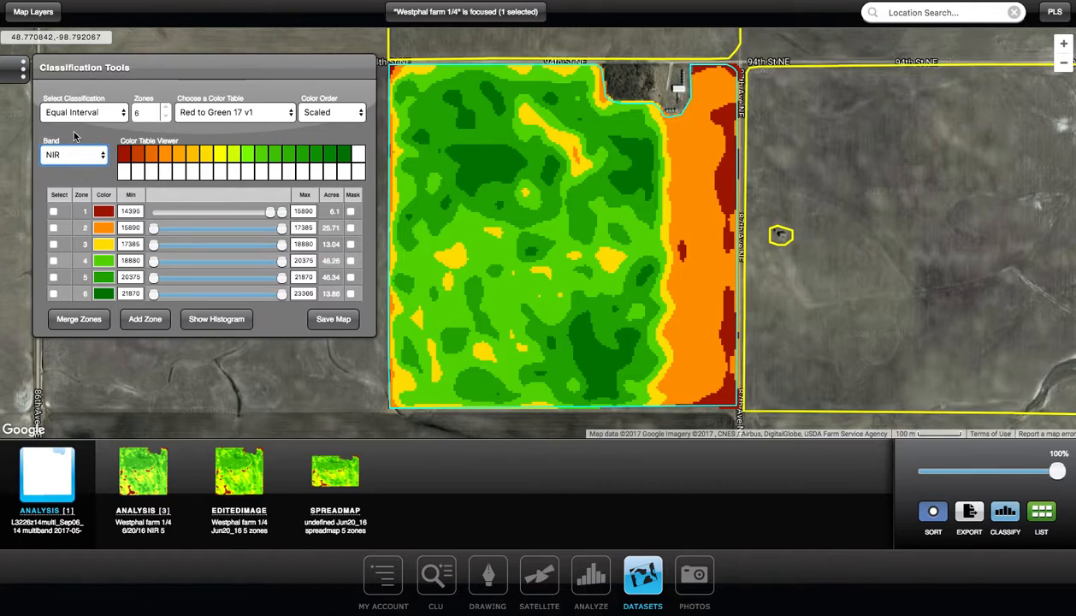
Try the Bottom-Up and Top-Down color orders on the map, and return to Scaled
{"action": "left_click", "coordinate": [340, 112]}
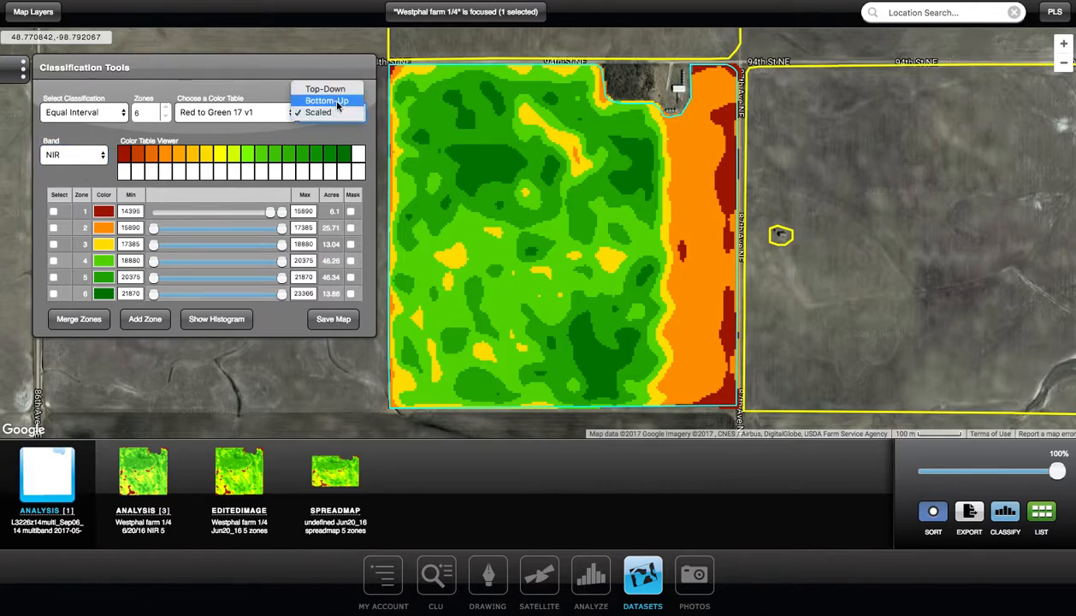
{"action": "left_click", "coordinate": [330, 101]}
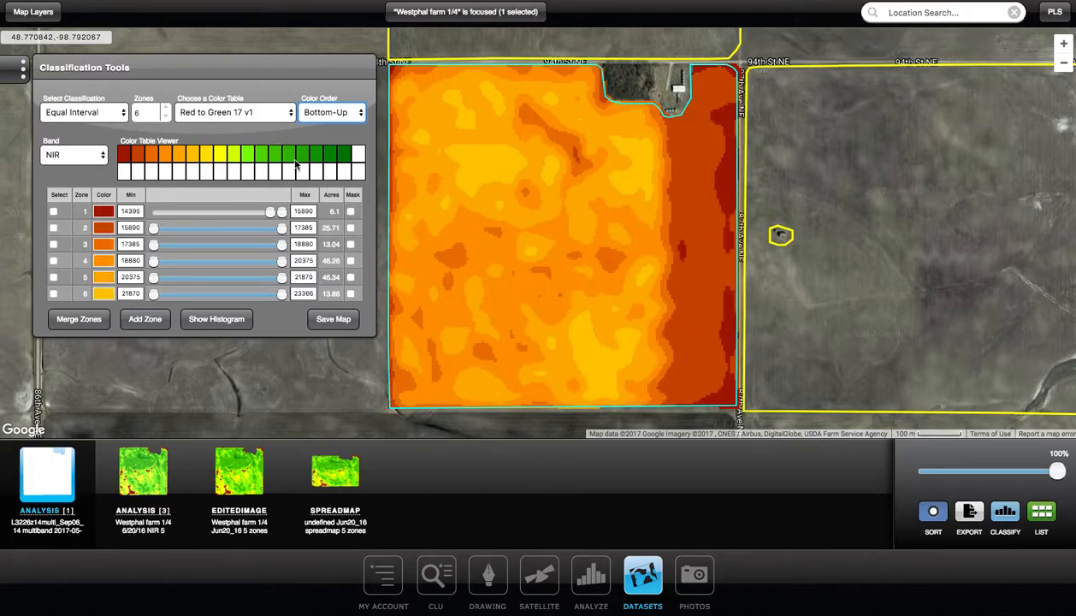
{"action": "left_click", "coordinate": [336, 112]}
{"action": "left_click", "coordinate": [332, 101]}
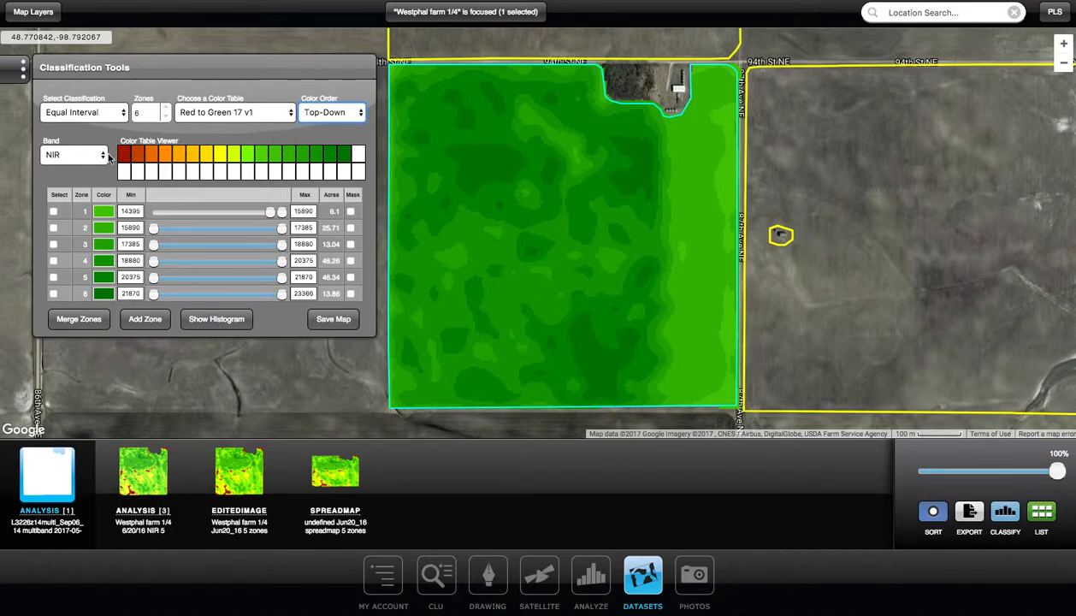
{"action": "left_click", "coordinate": [332, 113]}
{"action": "left_click", "coordinate": [325, 142]}
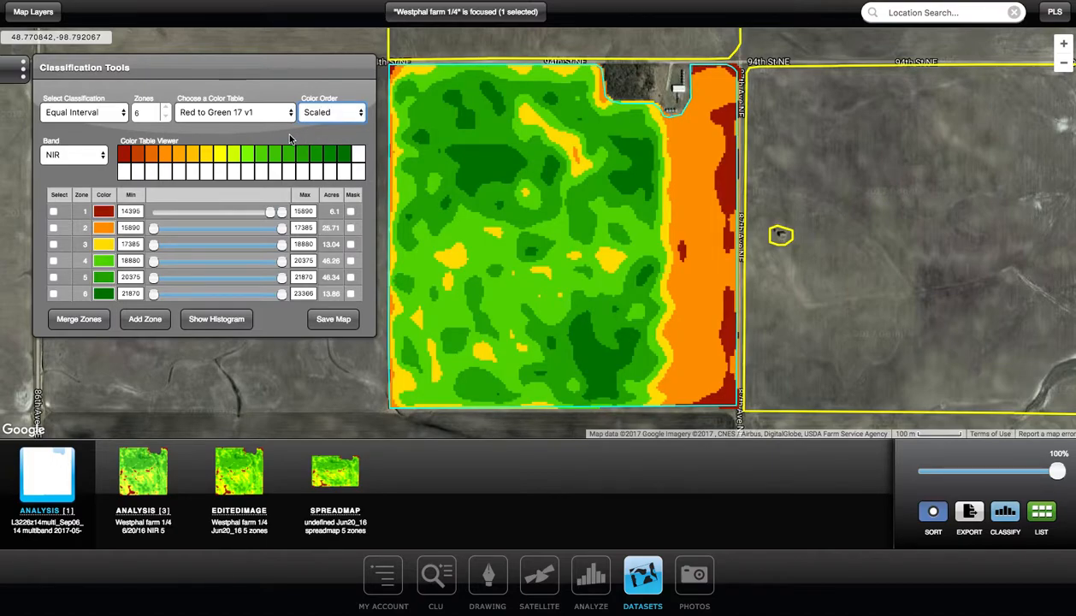
Try the Satshot 31 color table on the map, and return to Red to Green 17 v1
{"action": "left_click", "coordinate": [260, 112]}
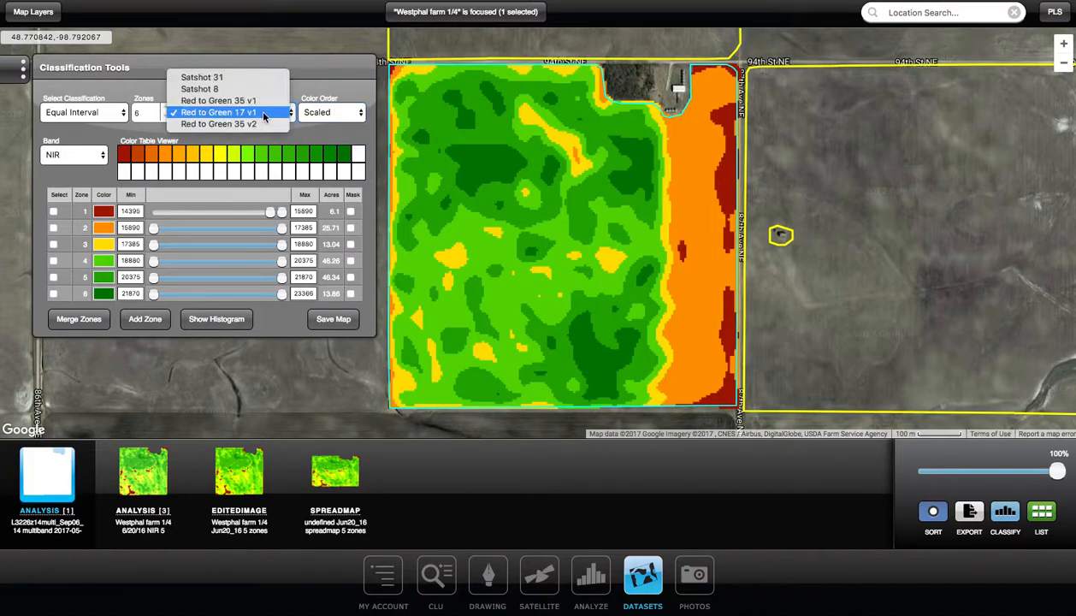
{"action": "left_click", "coordinate": [232, 77]}
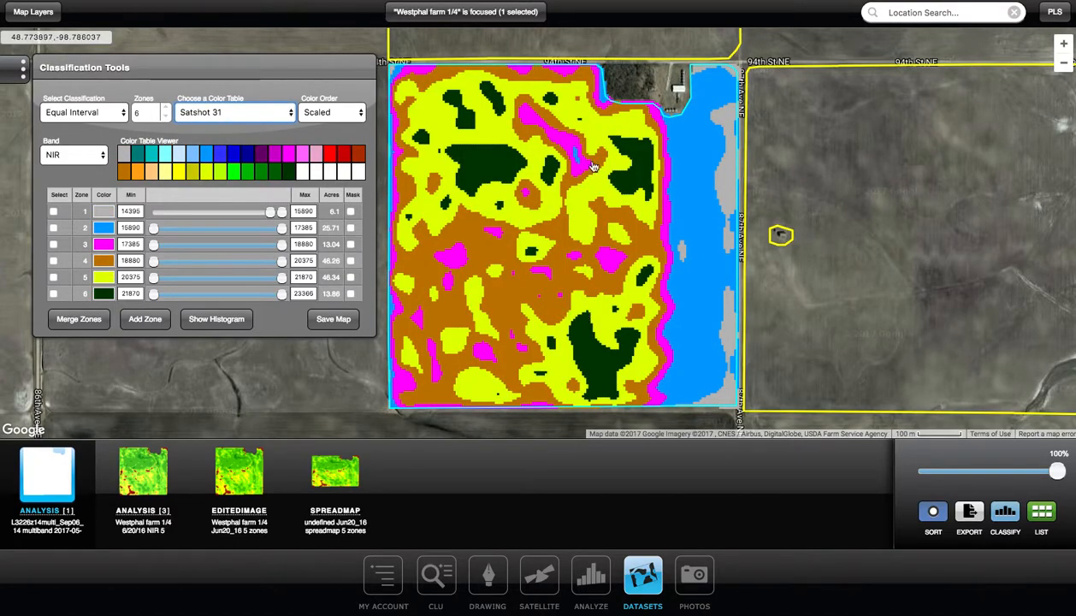
{"action": "scroll", "coordinate": [609, 252], "scroll_direction": "down", "scroll_amount": 1}
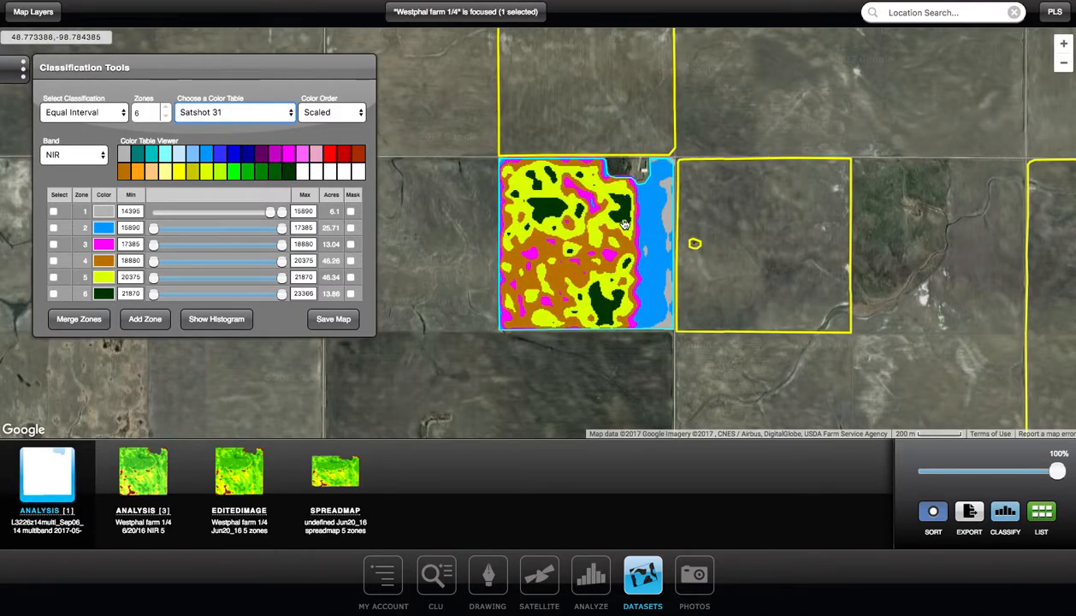
{"action": "left_click", "coordinate": [1065, 47]}
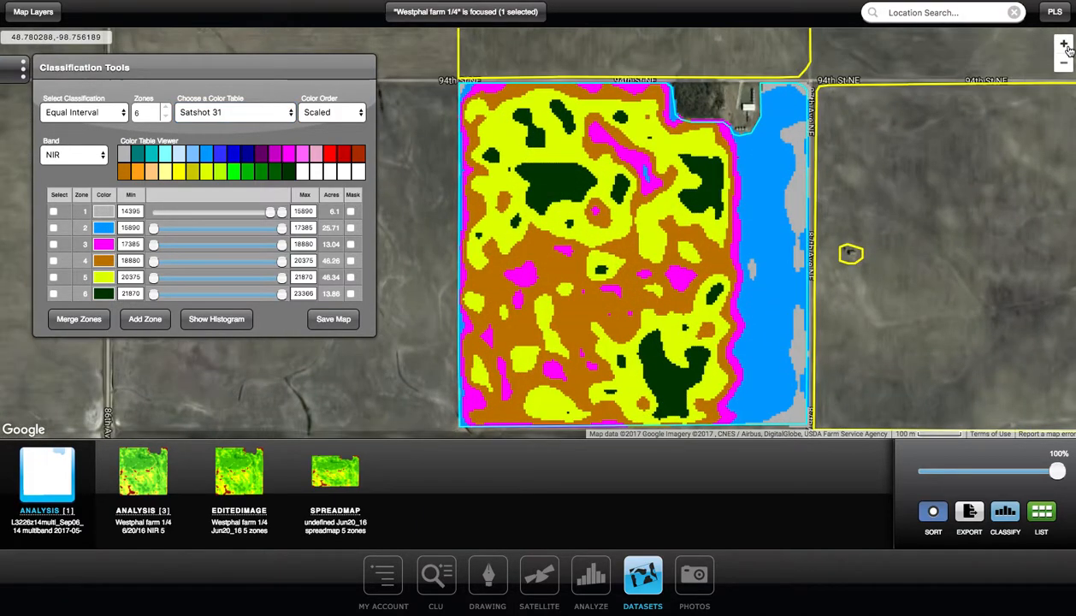
{"action": "left_click_drag", "start_coordinate": [593, 281], "coordinate": [570, 253]}
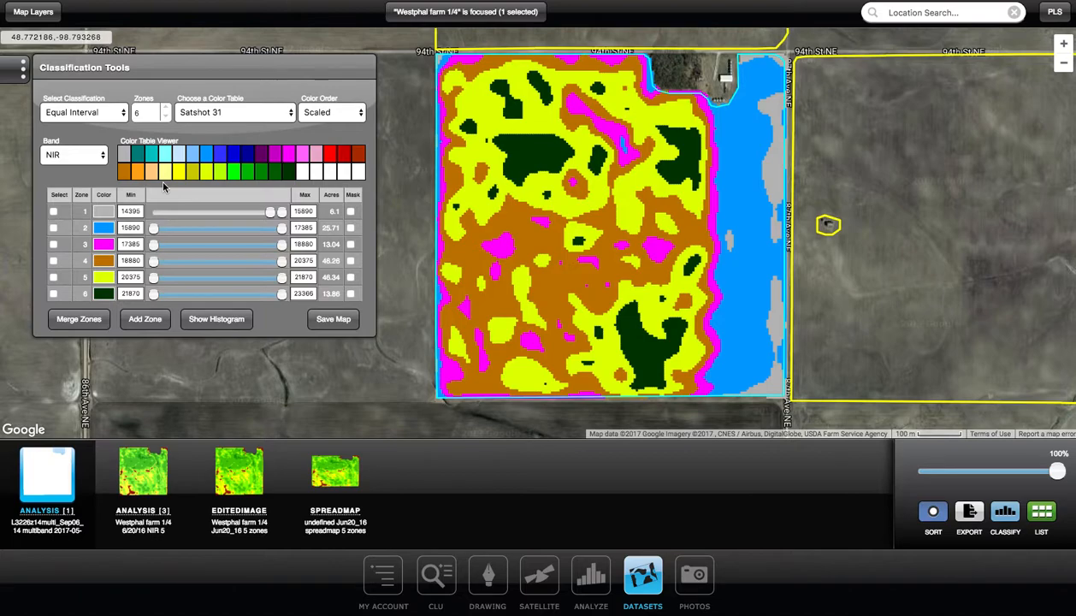
{"action": "left_click", "coordinate": [109, 117]}
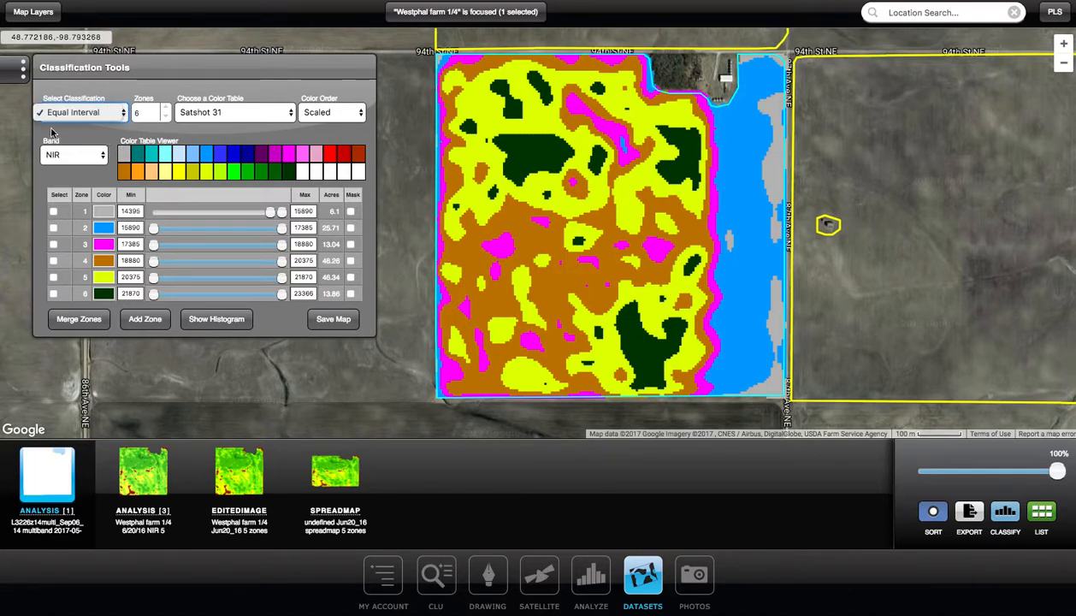
{"action": "left_click", "coordinate": [86, 137]}
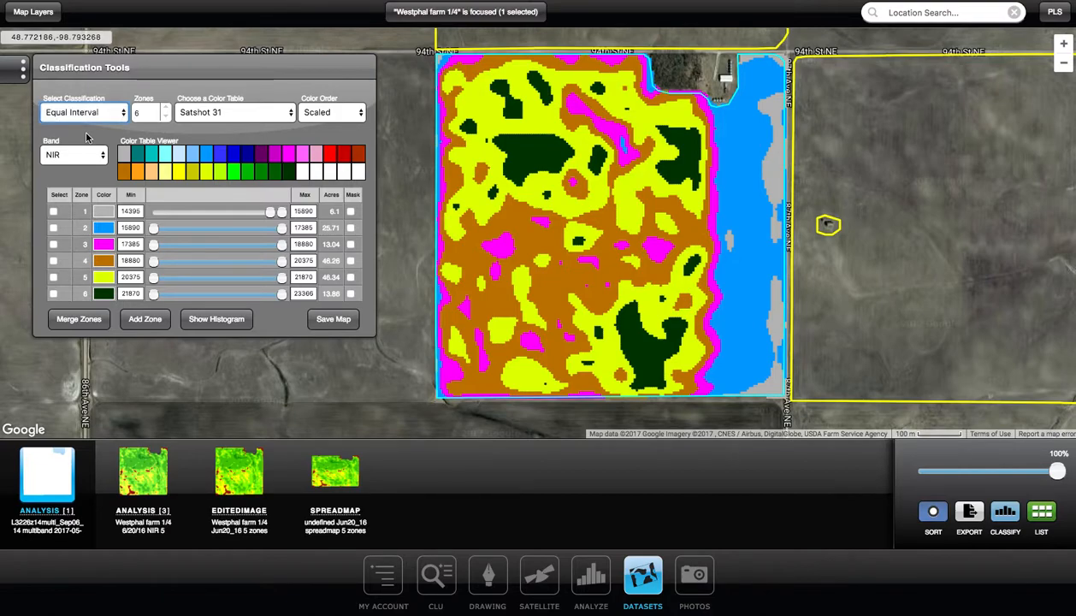
{"action": "left_click", "coordinate": [195, 115]}
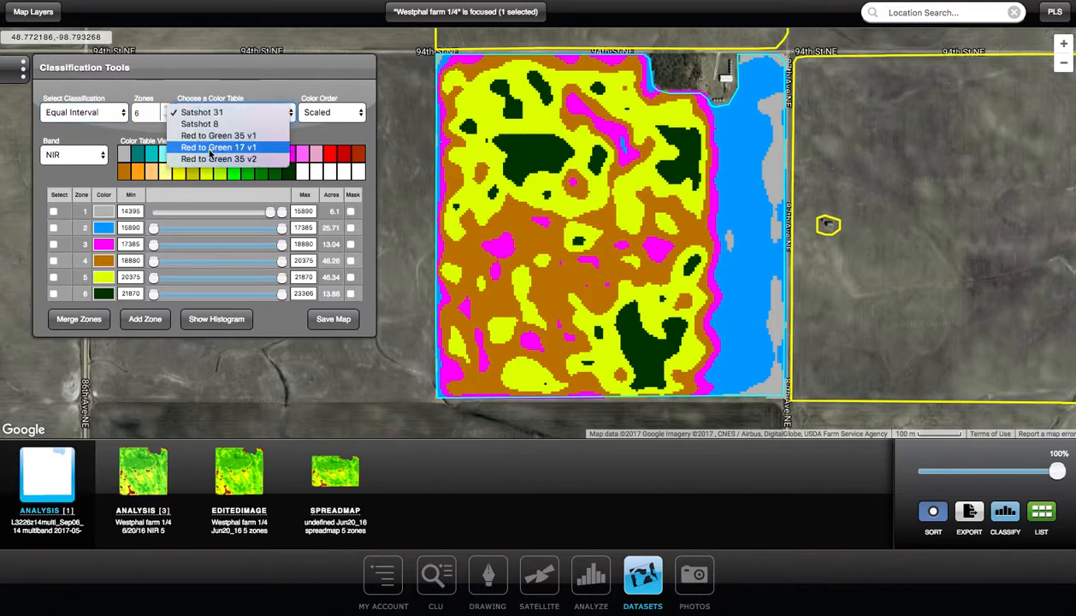
{"action": "left_click", "coordinate": [208, 148]}
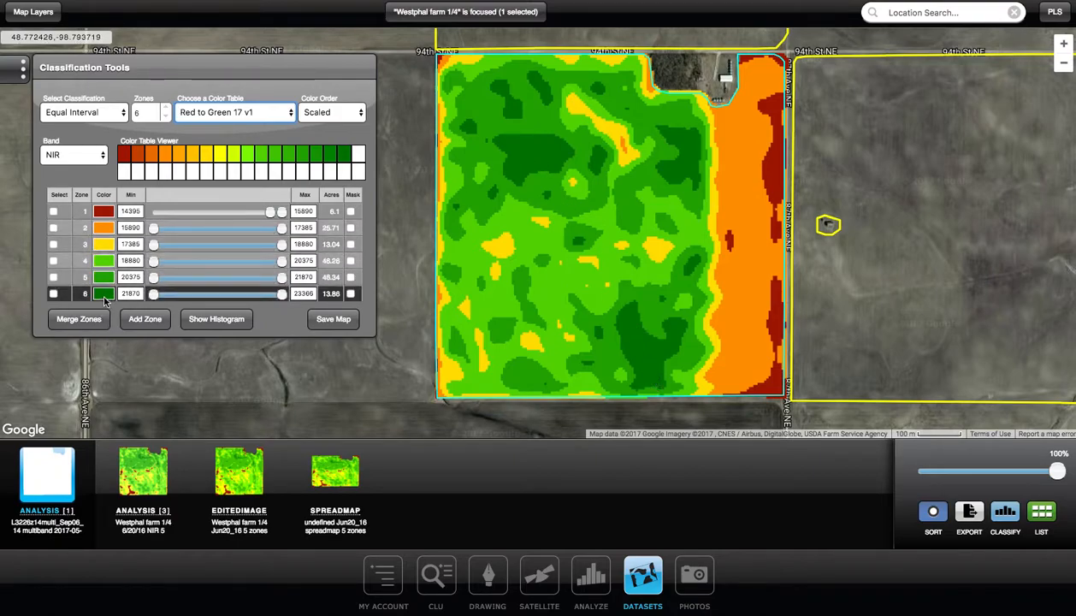
Save the classified map as a dataset named "Westphal farm 1/4 Sep06_14 custom 6 zones"
{"action": "left_click", "coordinate": [333, 319]}
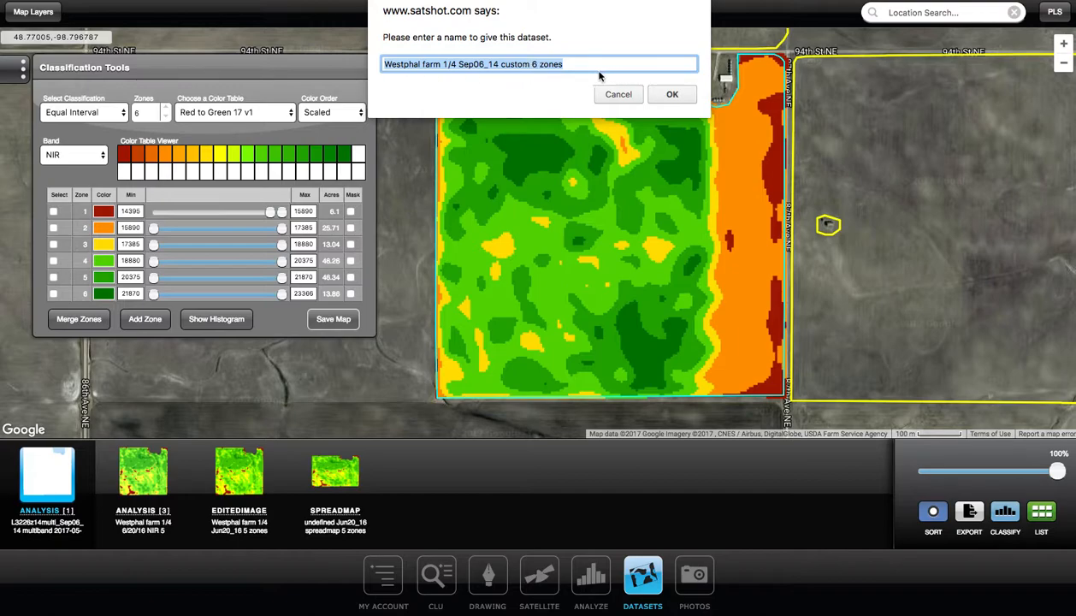
{"action": "left_click", "coordinate": [666, 96]}
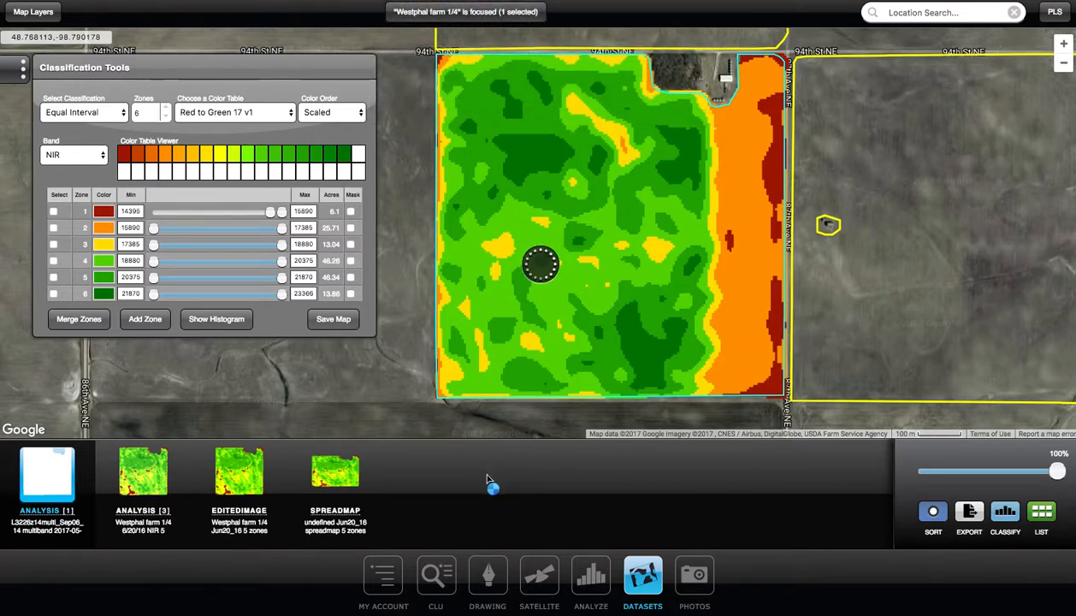